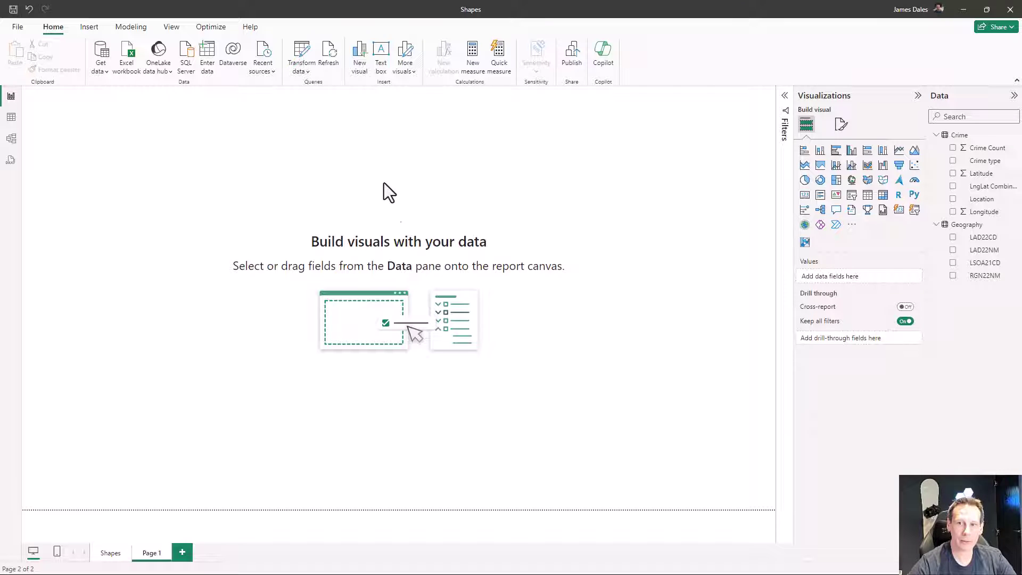
# Add a page-sized Icon Map Pro visual using LAD22CD as ID and feature reference.
pyautogui.click(805, 243)
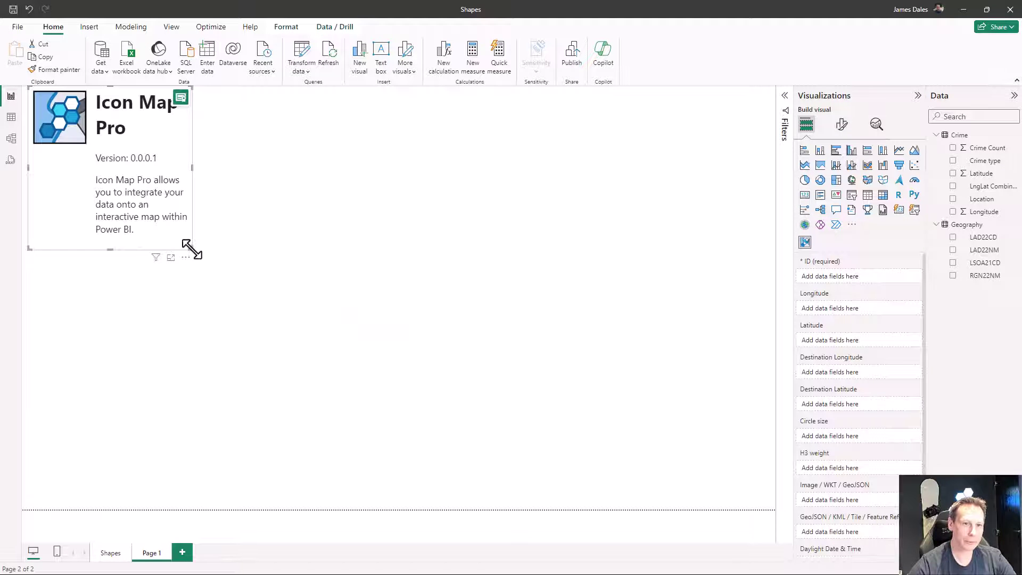
pyautogui.moveTo(190, 249)
pyautogui.mouseDown()
pyautogui.moveTo(628, 320)
pyautogui.moveTo(664, 506)
pyautogui.mouseUp()
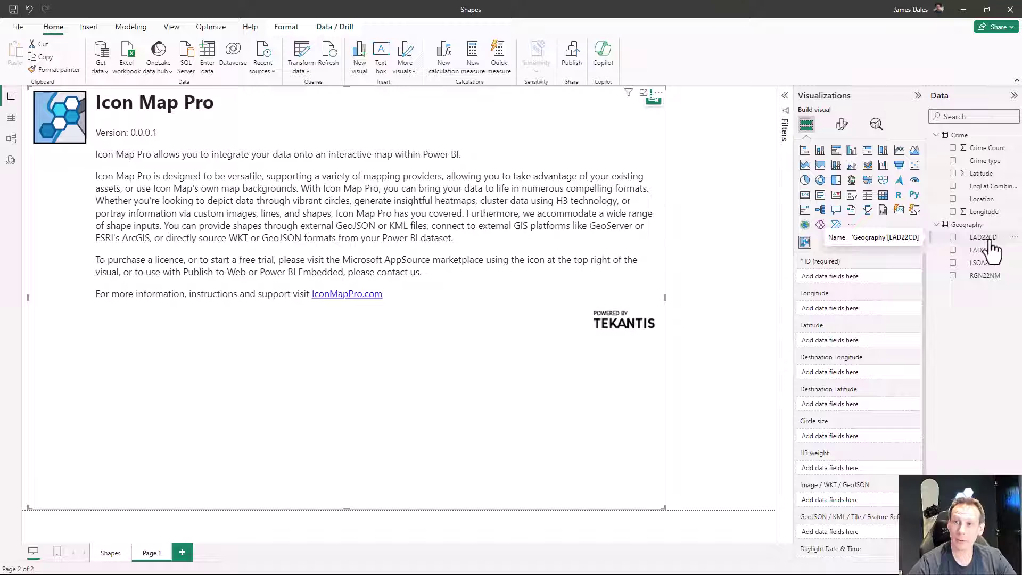
pyautogui.moveTo(990, 242); pyautogui.dragTo(879, 284)
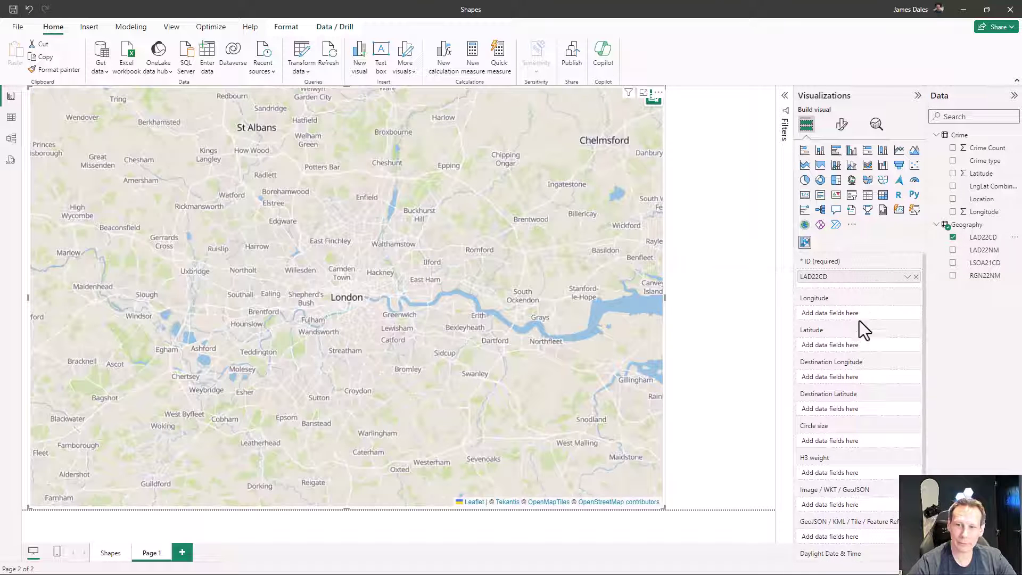
pyautogui.scroll(-3, 859, 320)
pyautogui.moveTo(982, 241); pyautogui.dragTo(855, 426)
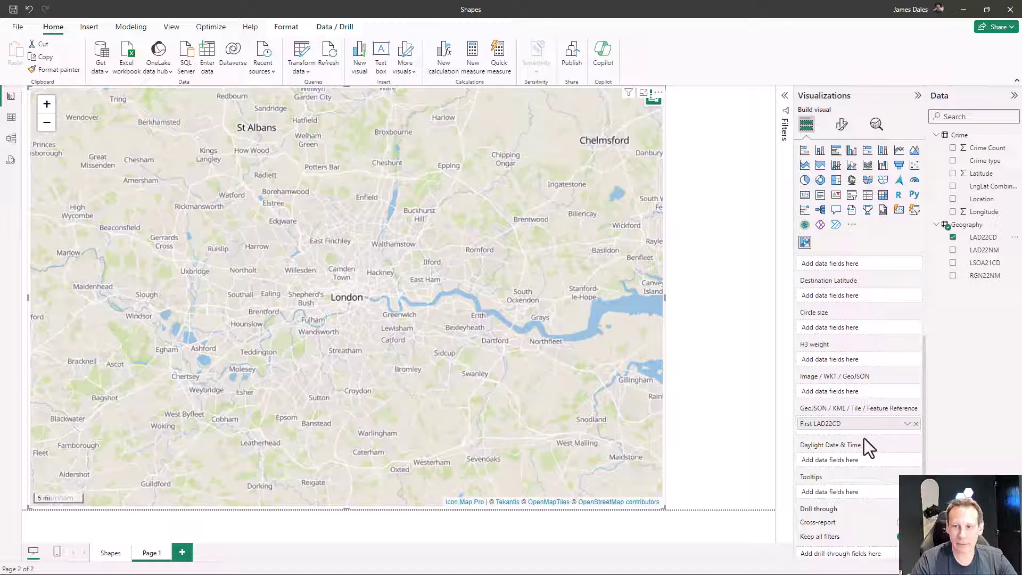
pyautogui.scroll(3, 879, 339)
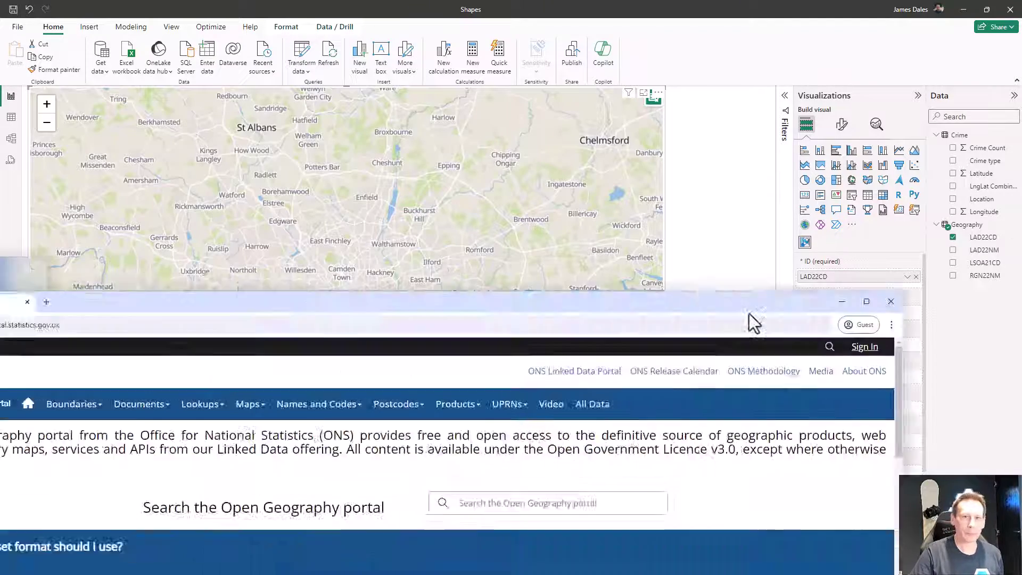
pyautogui.moveTo(749, 322); pyautogui.dragTo(684, 11)
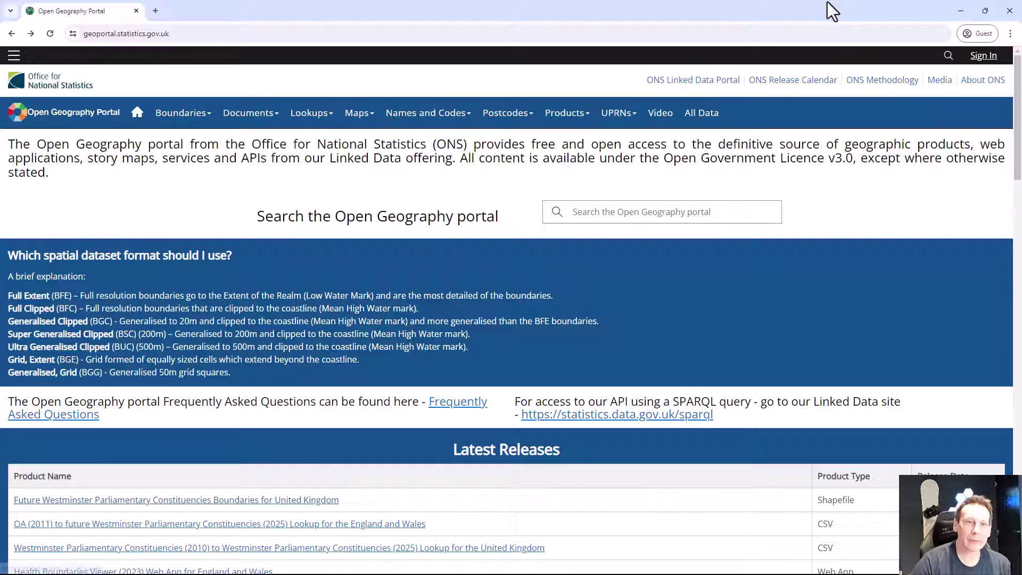
# Download the Local Authority Districts (December 2022) BGC boundaries as a shapefile.
pyautogui.click(199, 118)
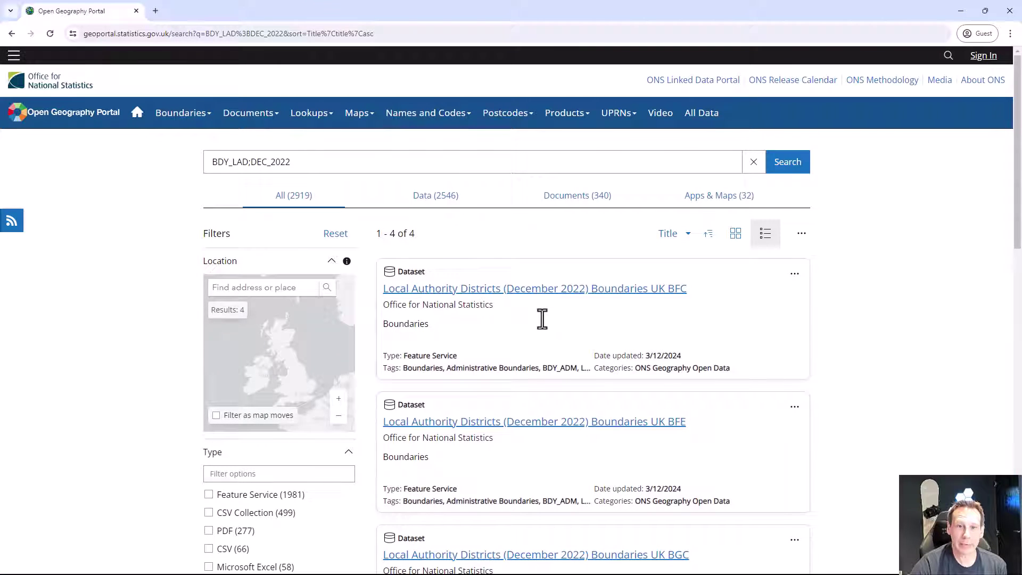
pyautogui.scroll(-2, 583, 300)
pyautogui.scroll(-2, 879, 319)
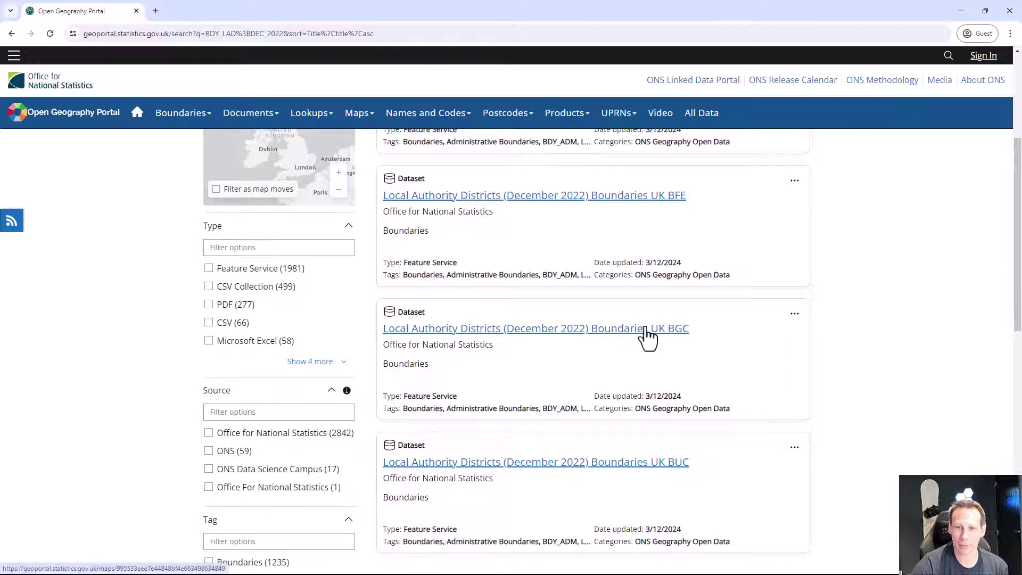
pyautogui.click(646, 337)
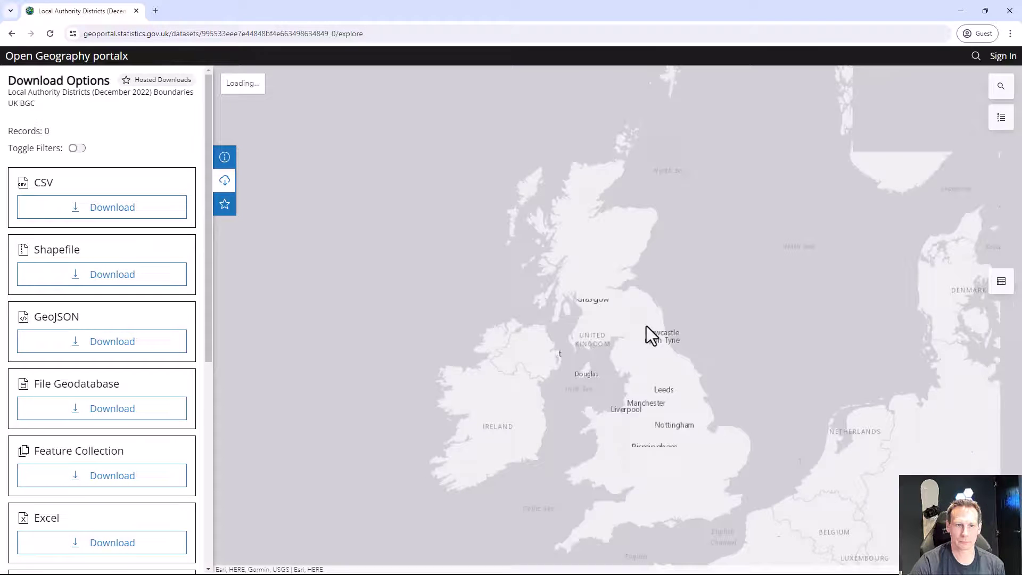
pyautogui.click(113, 284)
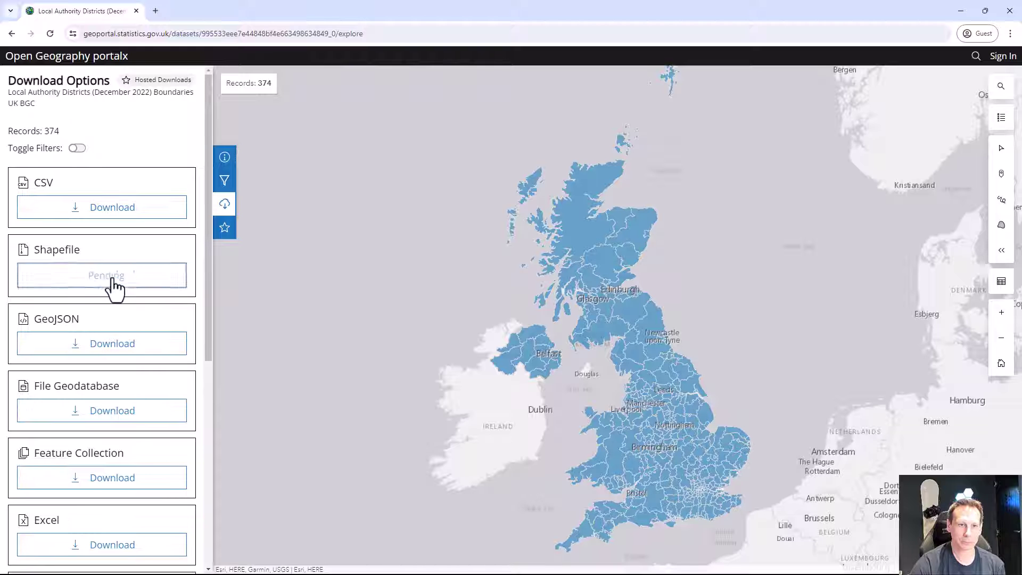
pyautogui.click(969, 12)
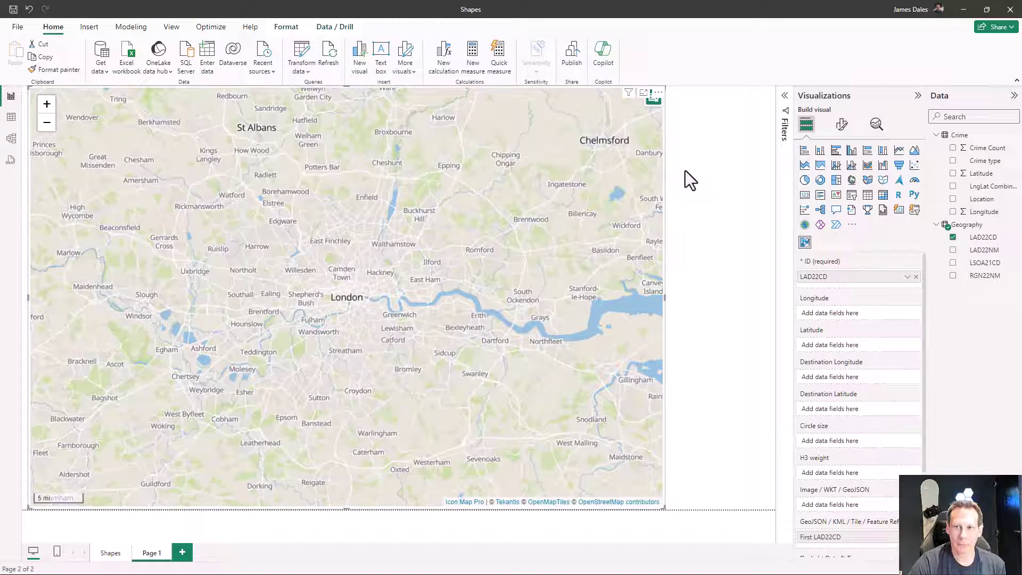
# In the map's data layers, turn off Circles and turn on GeoJSON/Shape/KML.
pyautogui.click(843, 128)
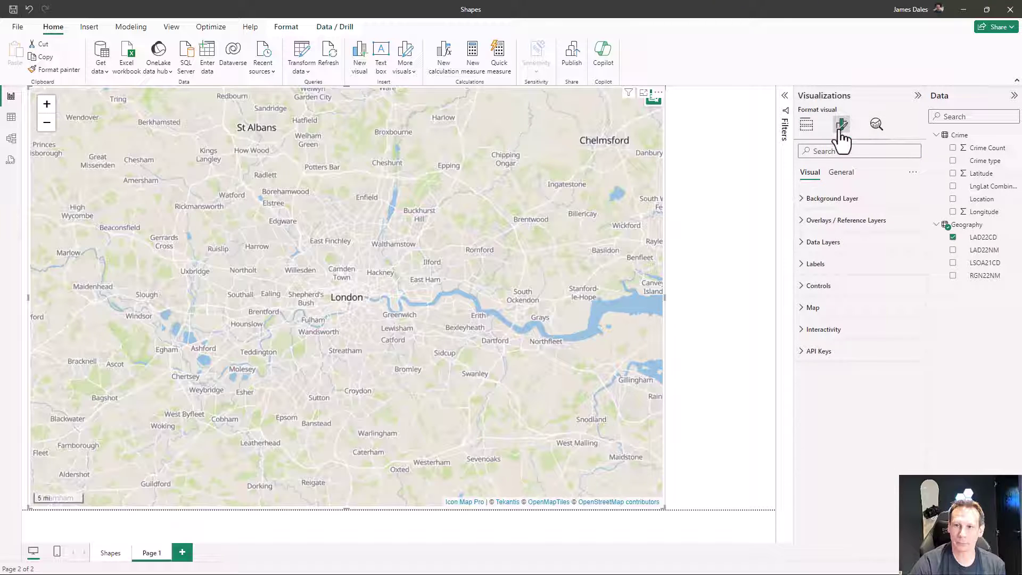
pyautogui.click(823, 254)
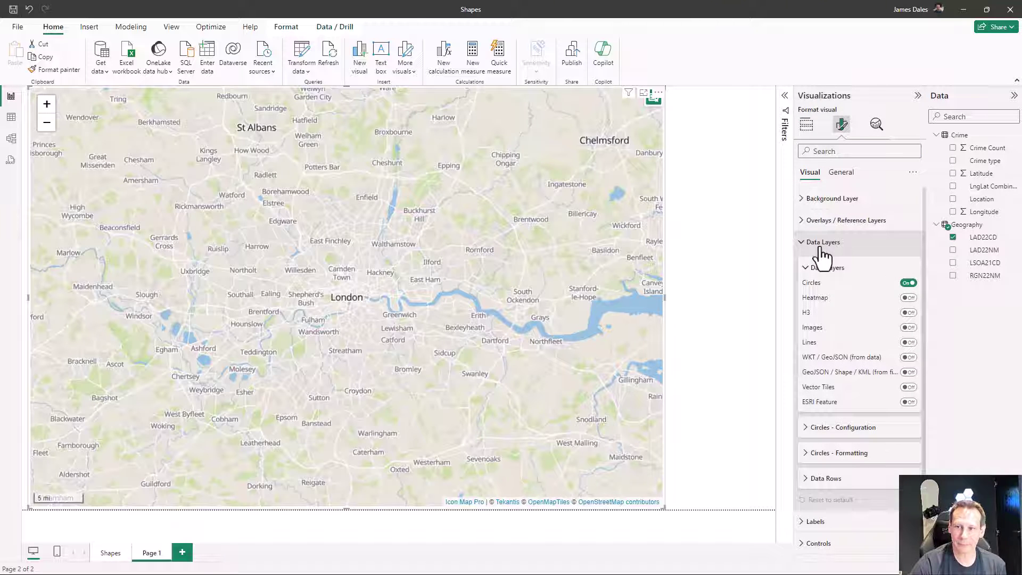
pyautogui.click(908, 283)
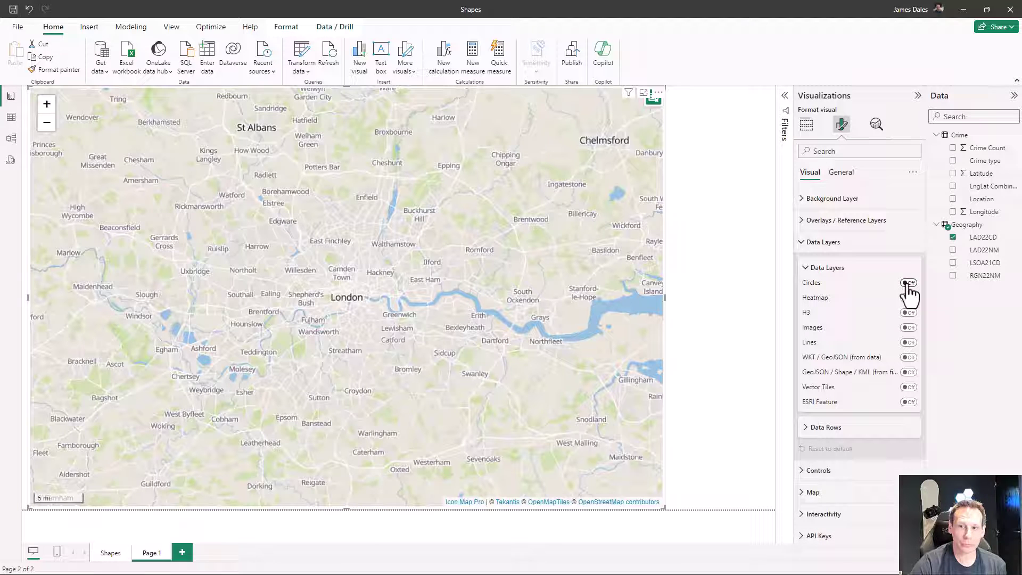
pyautogui.click(907, 374)
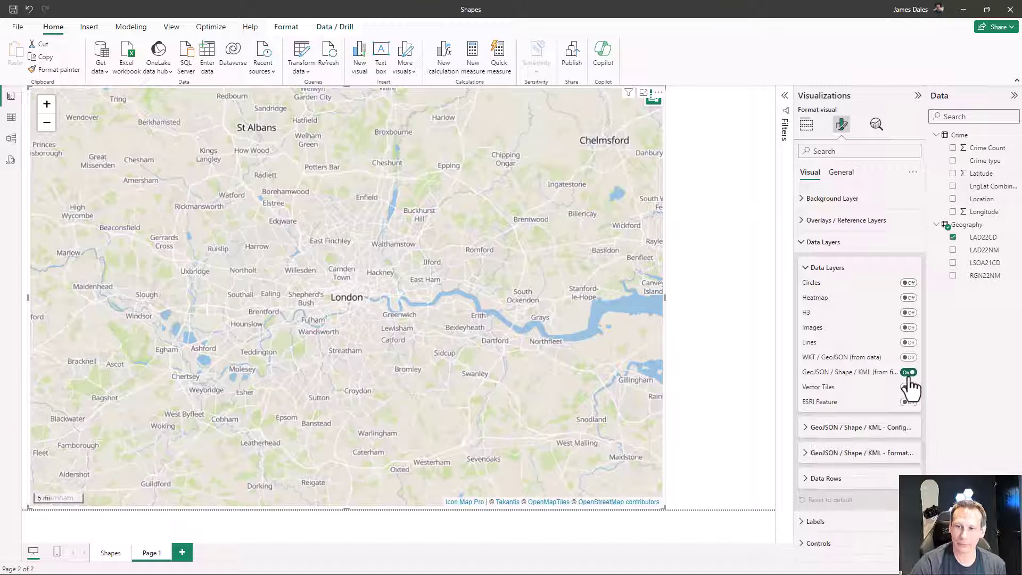
# Set the shape layer source to Uploaded File and show the file upload button.
pyautogui.click(889, 429)
pyautogui.scroll(-2, 882, 295)
pyautogui.scroll(-2, 882, 295)
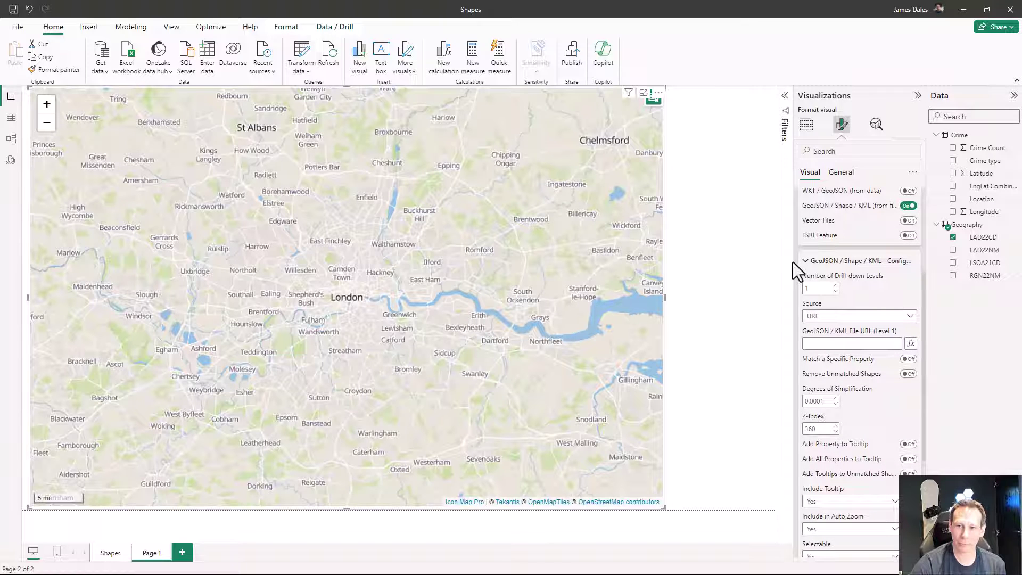
pyautogui.moveTo(793, 262); pyautogui.dragTo(731, 262)
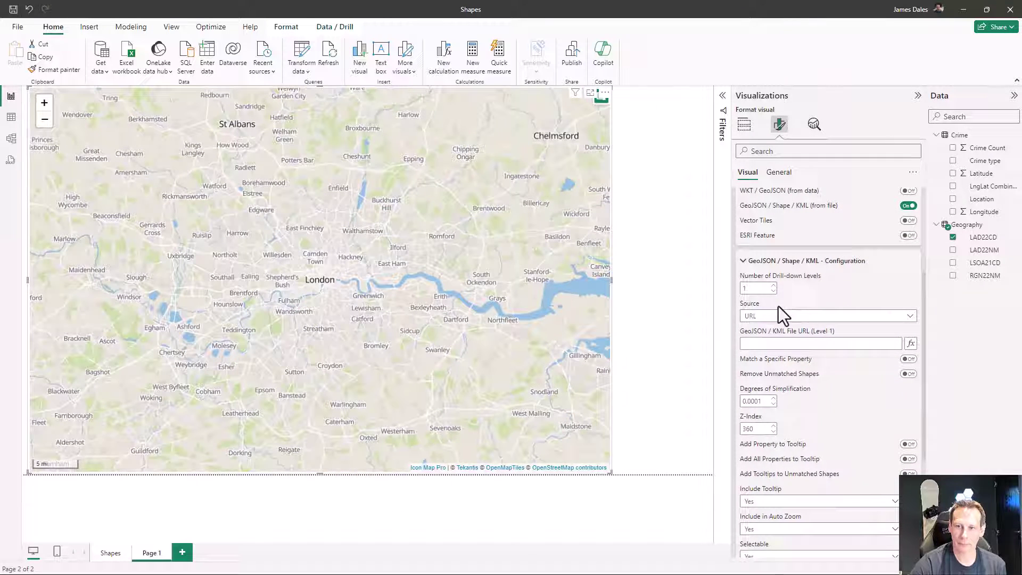
pyautogui.click(786, 316)
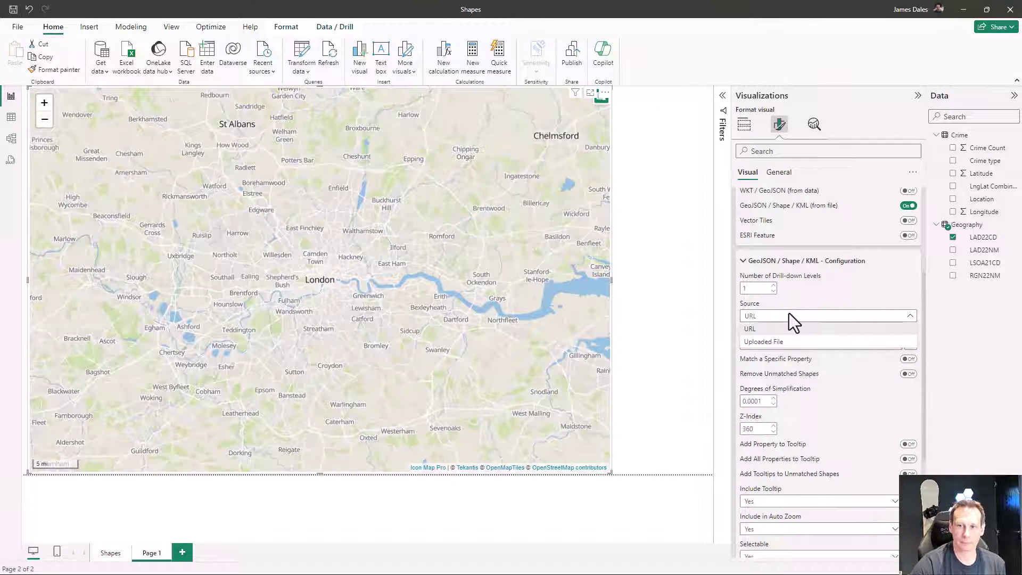
pyautogui.click(790, 342)
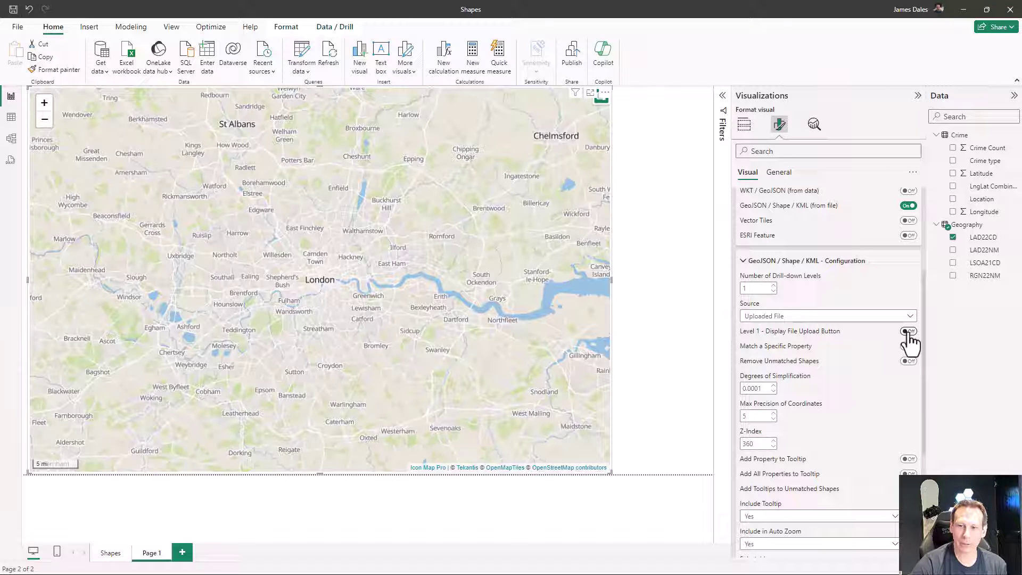
pyautogui.click(911, 332)
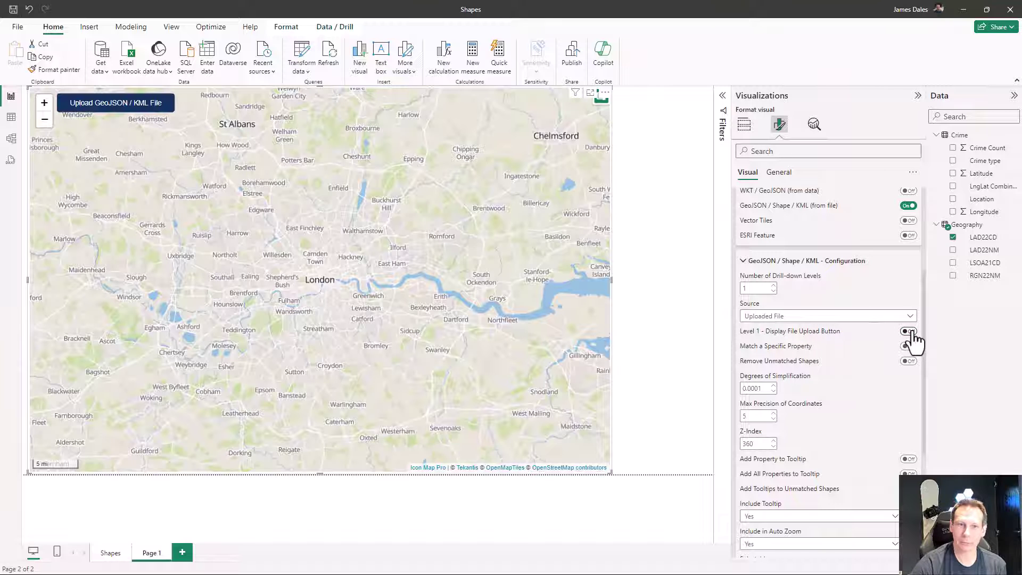
# Upload the Local Authority Districts December 2022 zip to the map, then pan it.
pyautogui.click(128, 117)
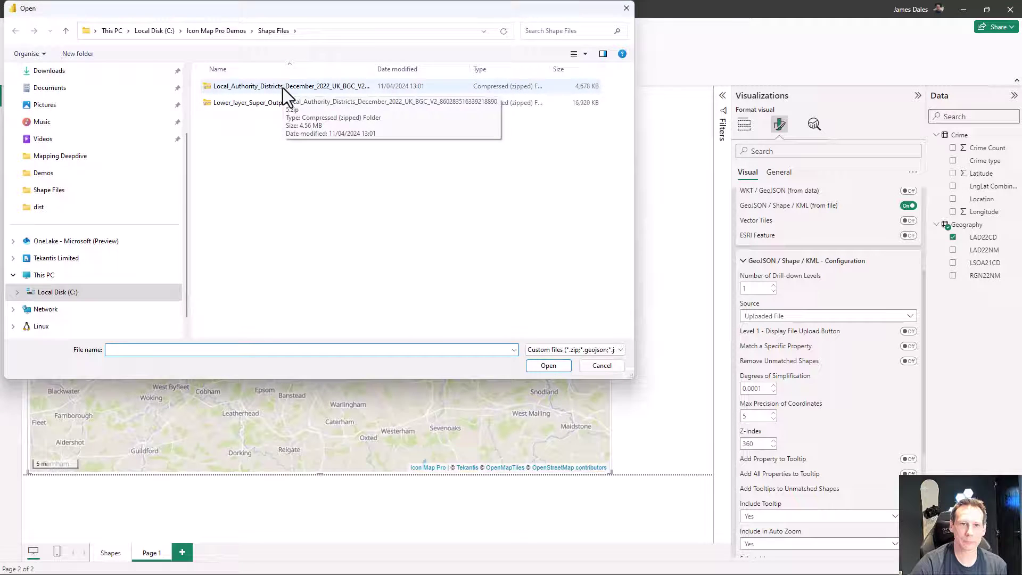
pyautogui.doubleClick(283, 87)
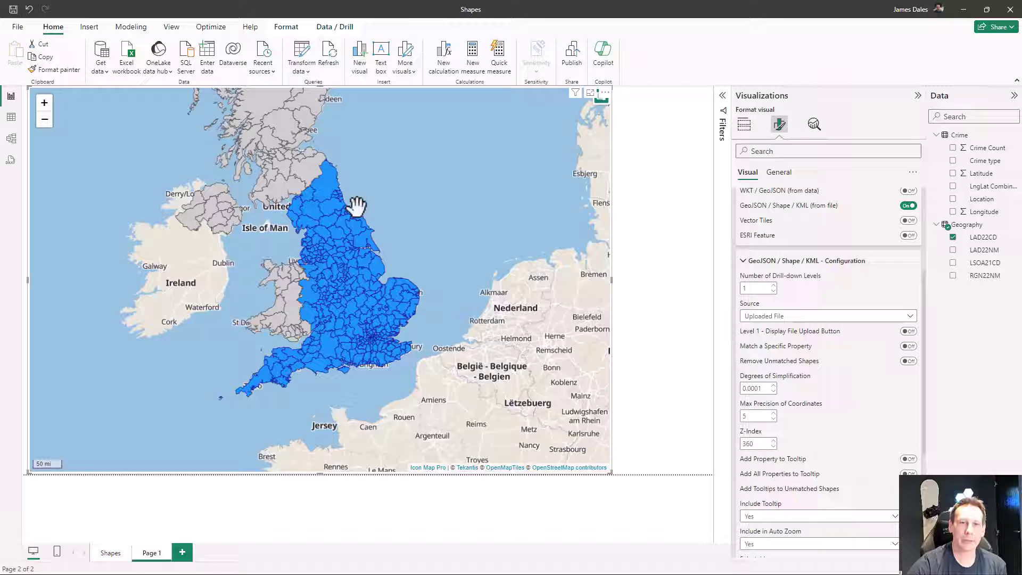
pyautogui.moveTo(463, 229); pyautogui.dragTo(473, 253)
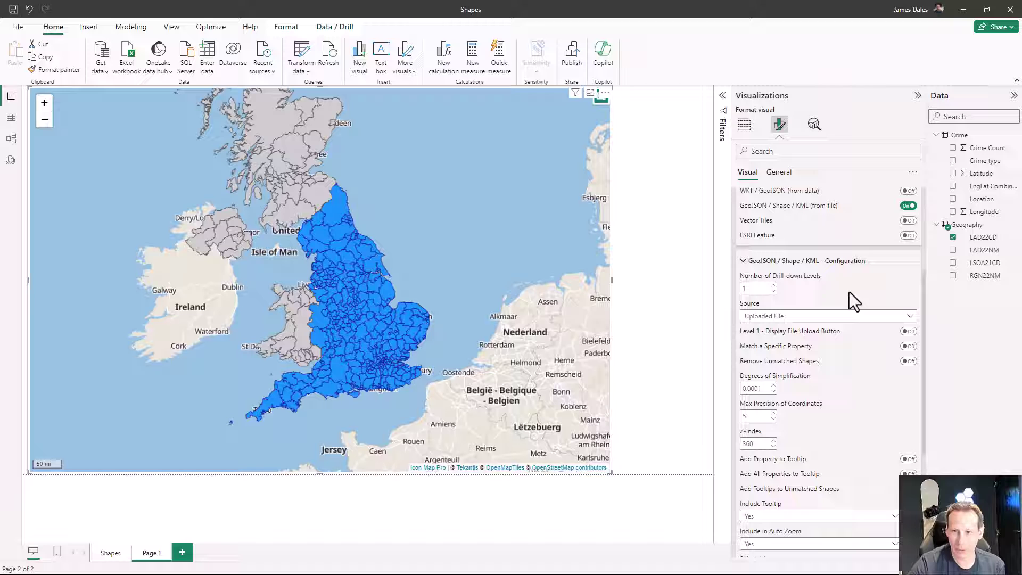
# Turn on Remove Unmatched Shapes and match shapes on the LAD22CD property.
pyautogui.click(909, 361)
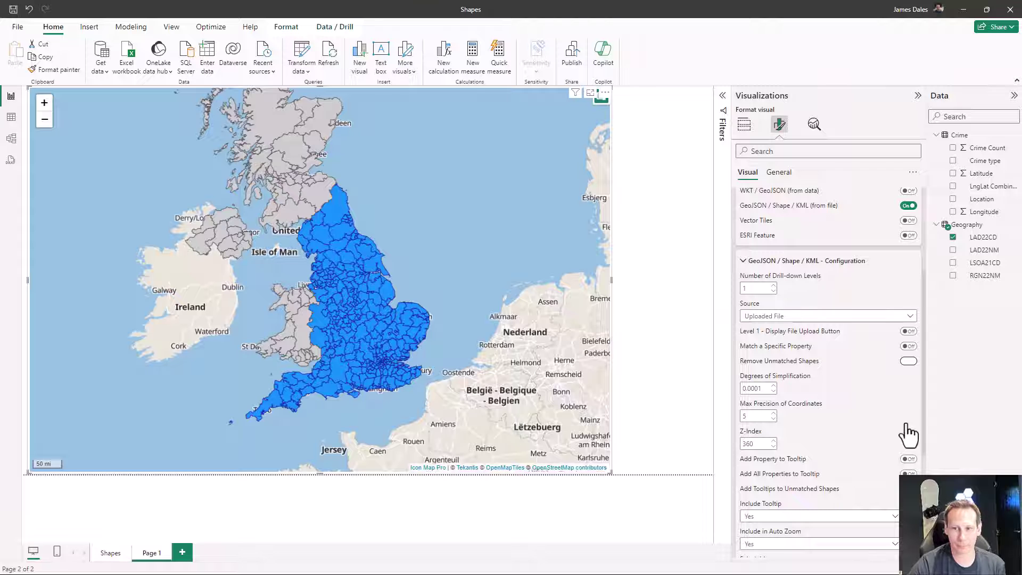
pyautogui.click(909, 363)
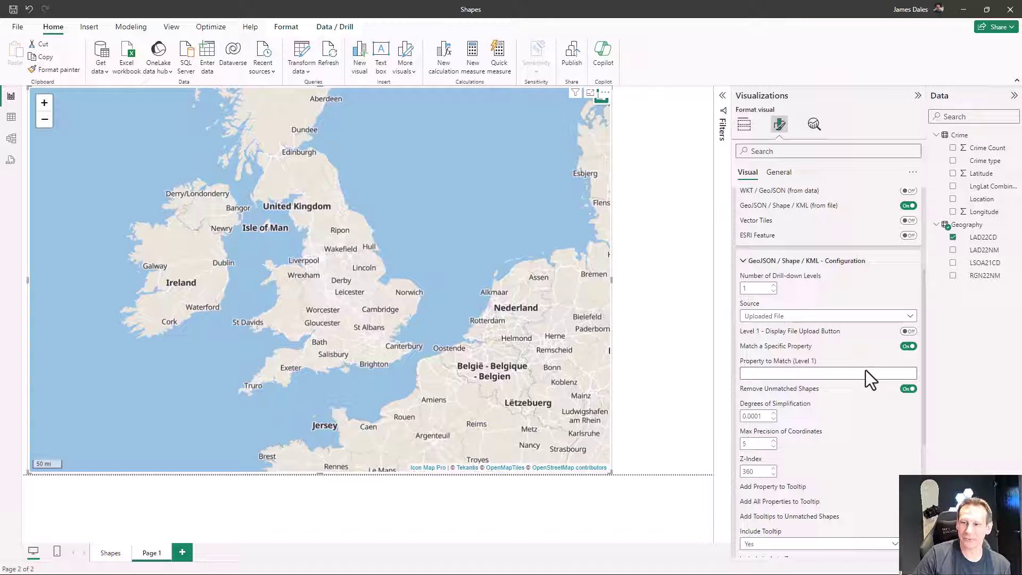
pyautogui.click(865, 369)
pyautogui.write('LAD')
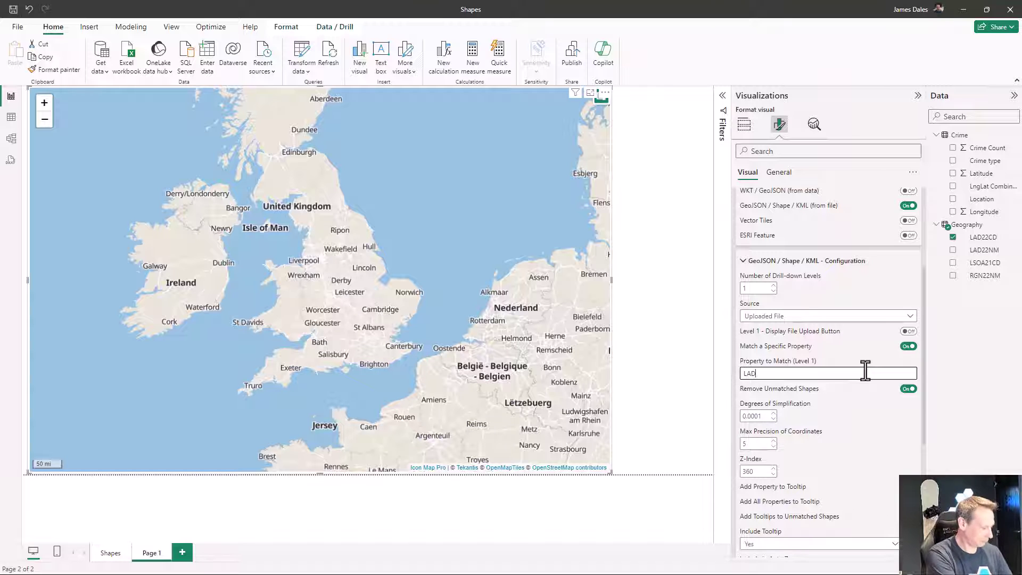
pyautogui.write('22CD')
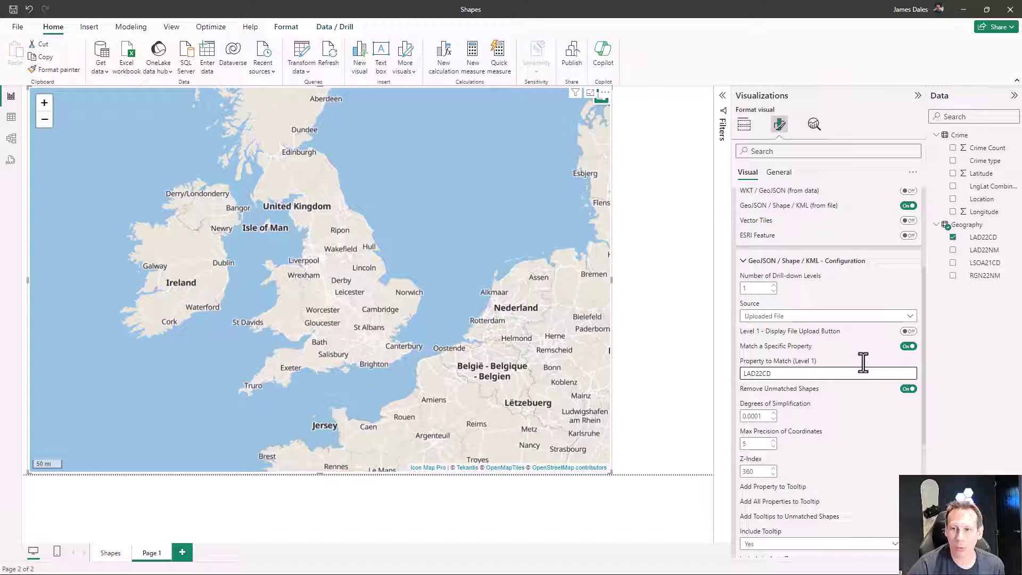
pyautogui.press('Return')
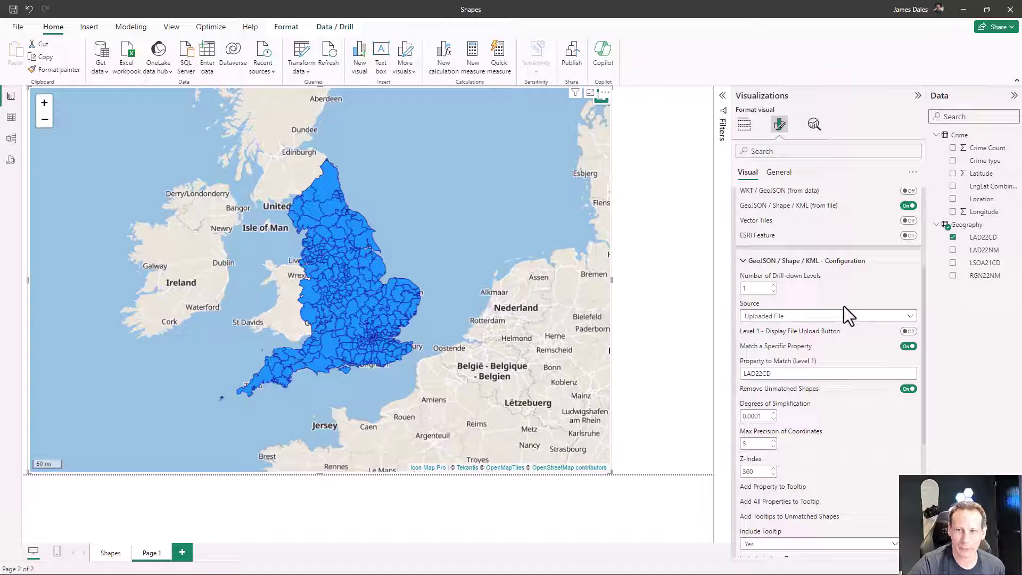
pyautogui.scroll(-1, 827, 299)
pyautogui.scroll(-4, 834, 291)
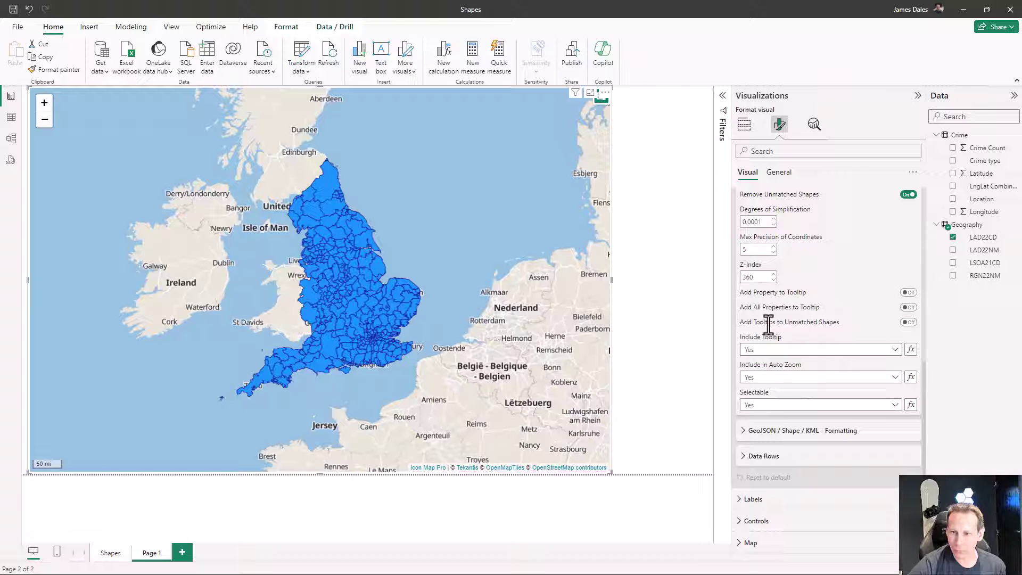
# Apply a gradient fill colour to districts based on the sum of Crime Count.
pyautogui.click(772, 433)
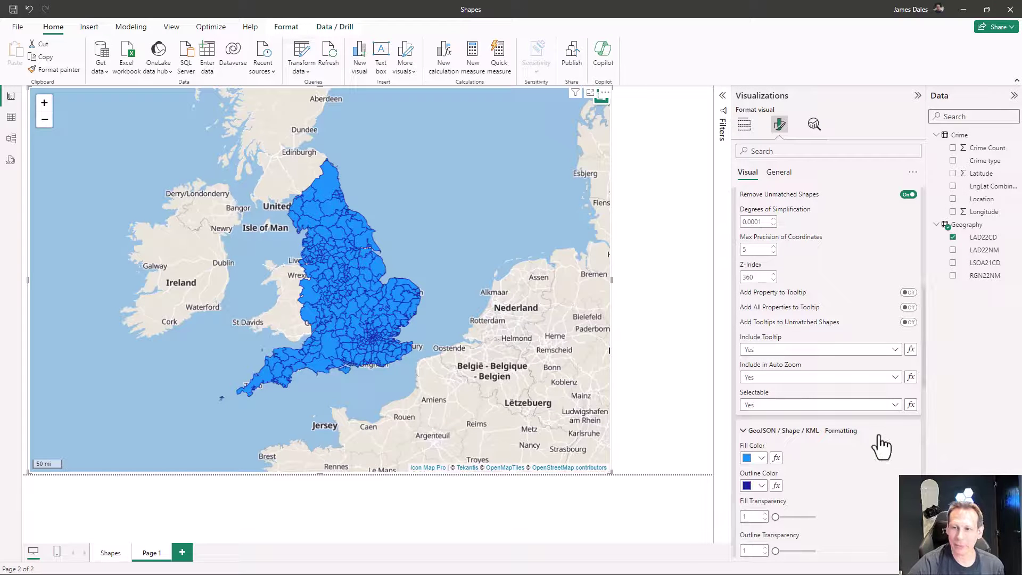
pyautogui.scroll(-2, 839, 371)
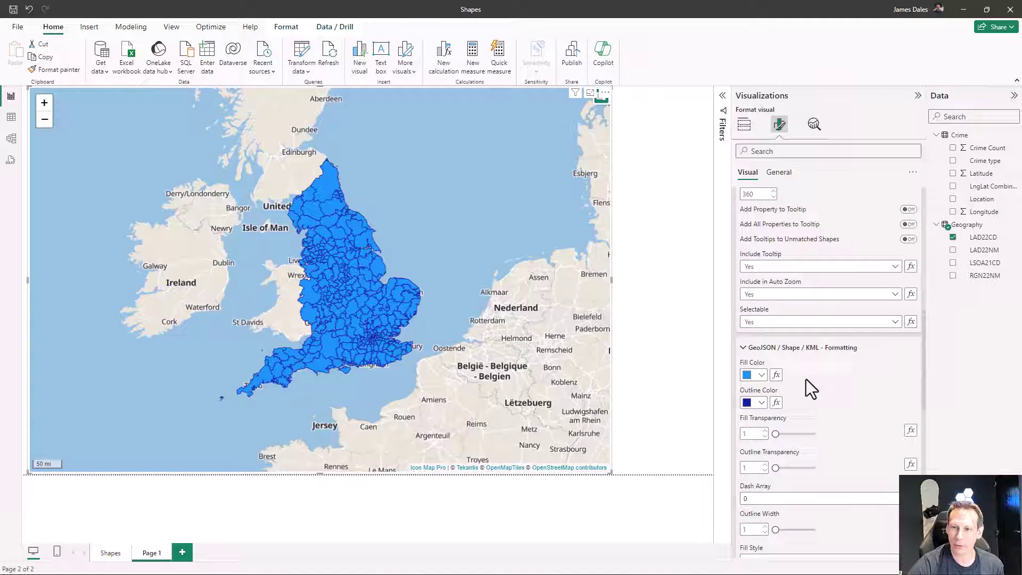
pyautogui.click(775, 375)
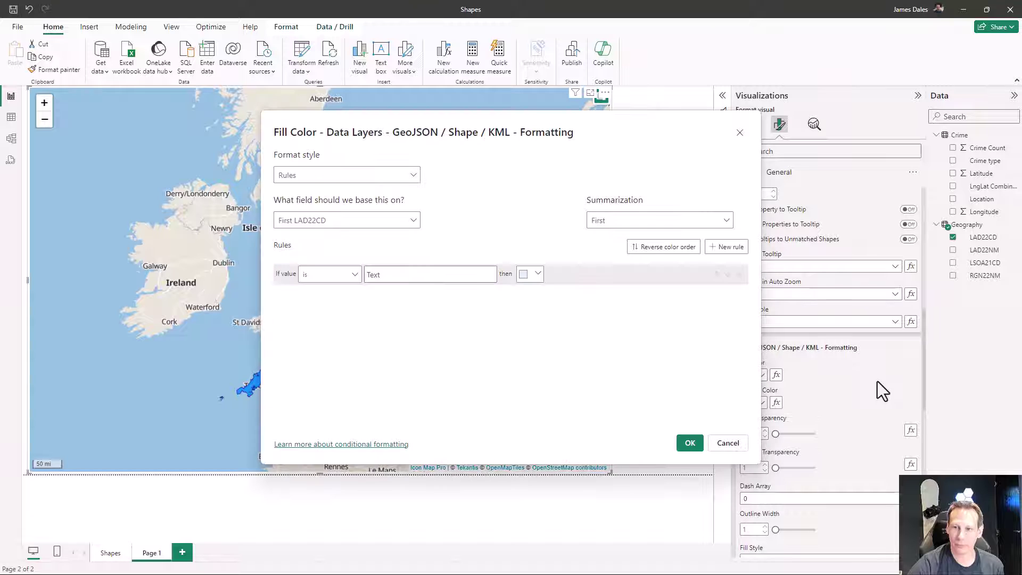
pyautogui.click(410, 177)
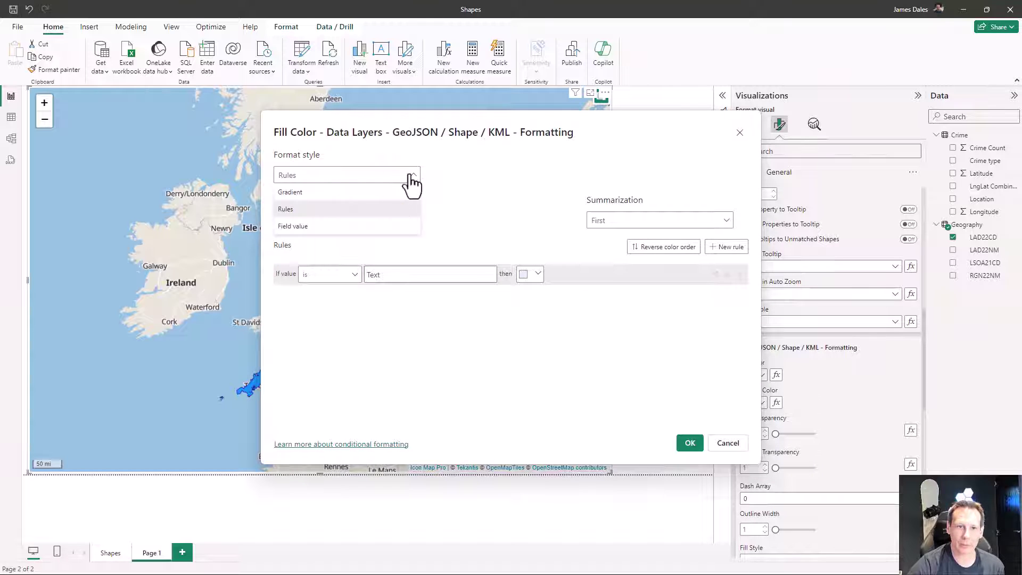
pyautogui.click(315, 193)
pyautogui.click(358, 223)
pyautogui.click(285, 257)
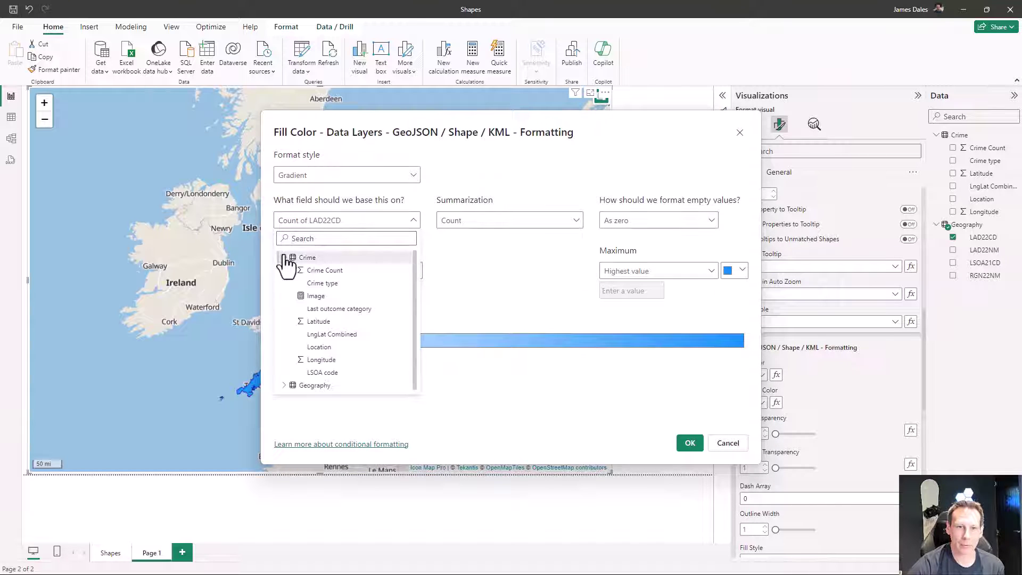
pyautogui.click(339, 273)
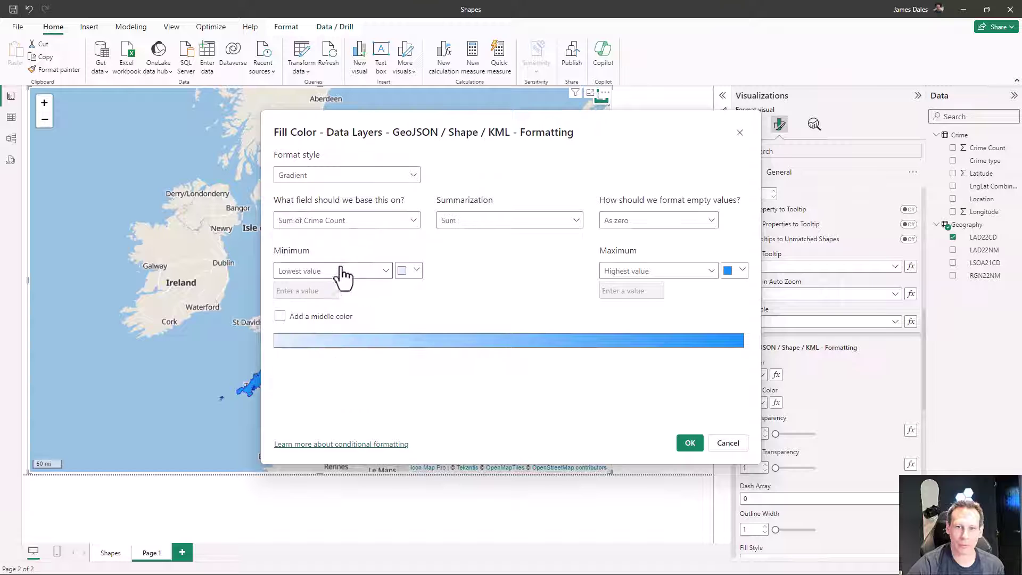
pyautogui.click(692, 444)
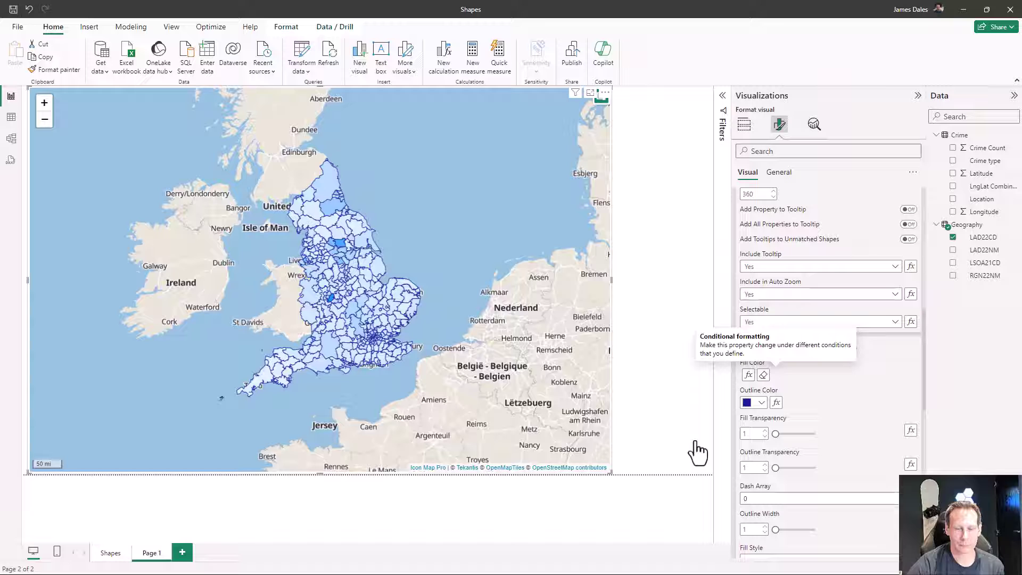
# Outline the districts in dark grey and pan across England to inspect the shading.
pyautogui.click(762, 405)
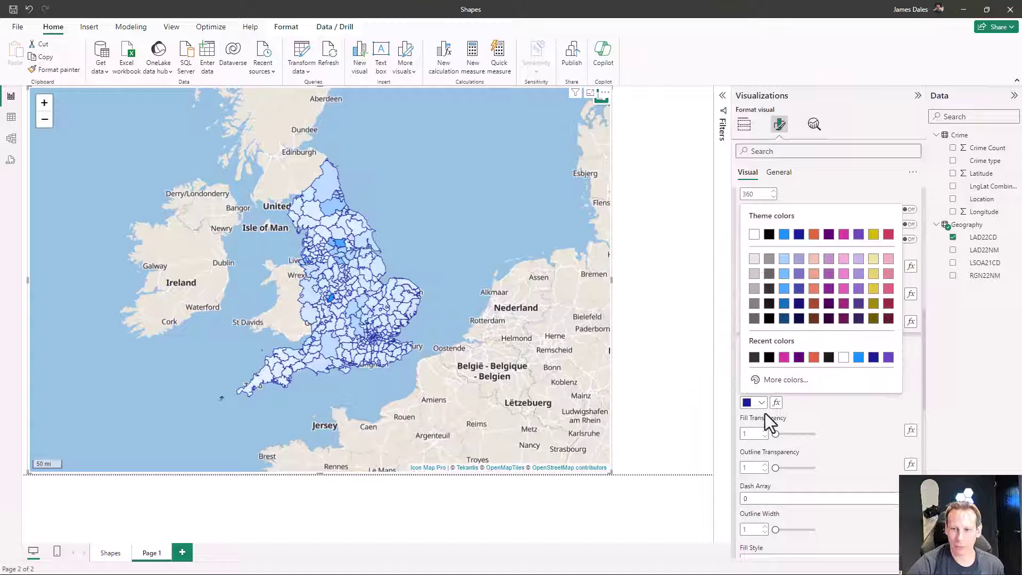
pyautogui.click(770, 289)
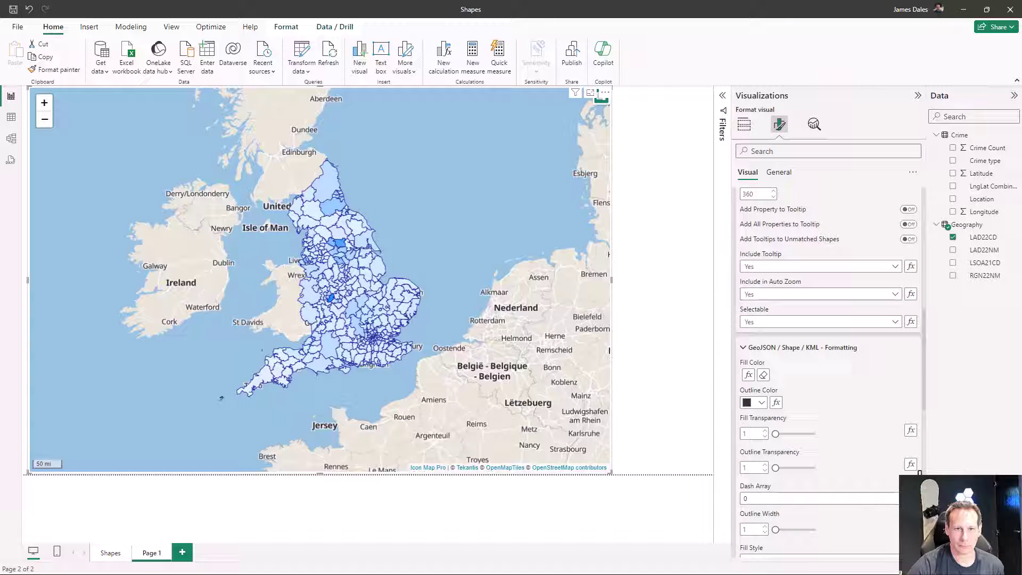
pyautogui.scroll(2, 425, 326)
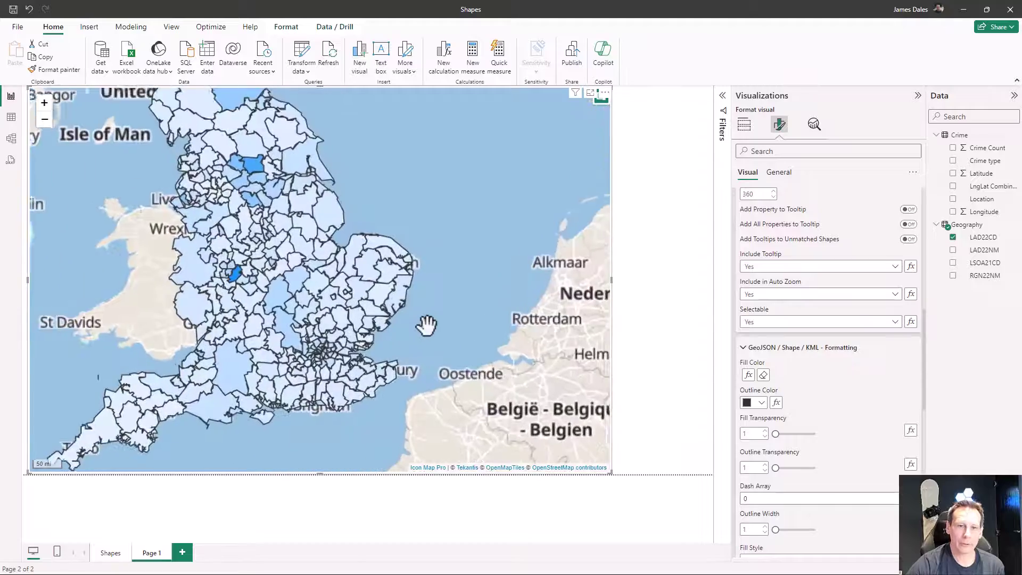
pyautogui.scroll(2, 424, 326)
pyautogui.moveTo(414, 328); pyautogui.dragTo(643, 324)
pyautogui.scroll(-1, 503, 233)
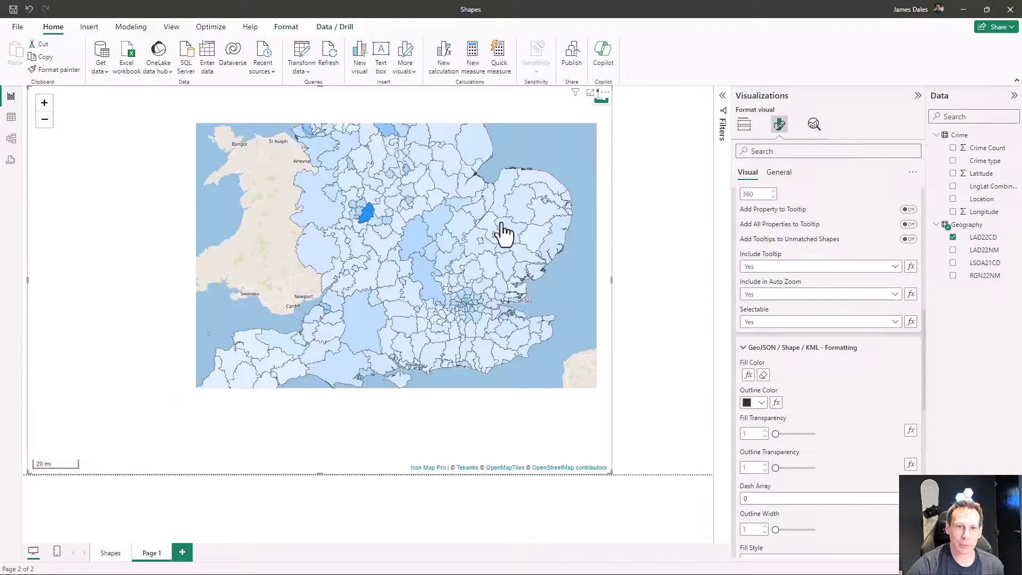
pyautogui.moveTo(540, 300); pyautogui.dragTo(547, 350)
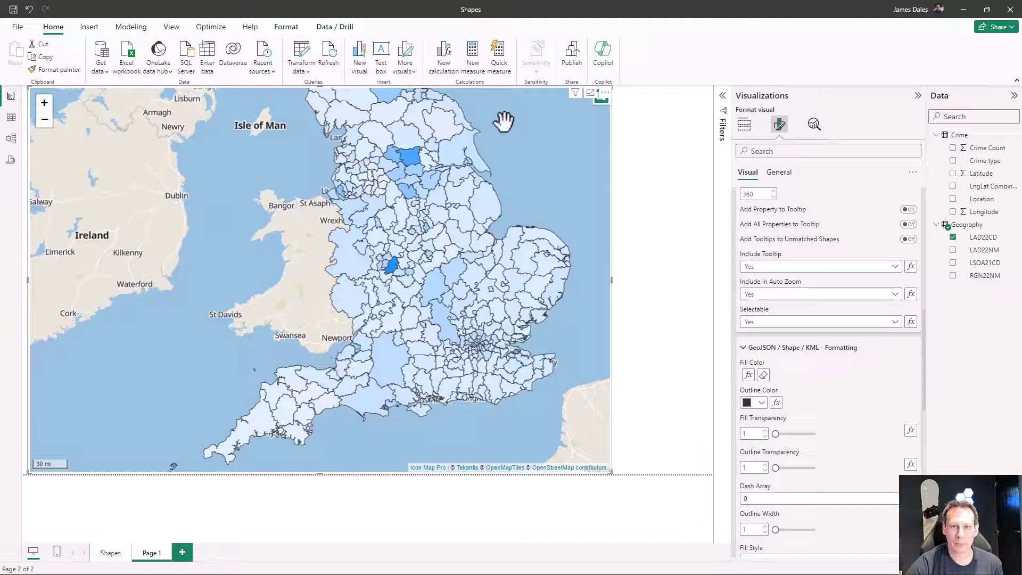
pyautogui.moveTo(507, 121)
pyautogui.mouseDown()
pyautogui.moveTo(518, 219)
pyautogui.moveTo(506, 241)
pyautogui.moveTo(482, 221)
pyautogui.mouseUp()
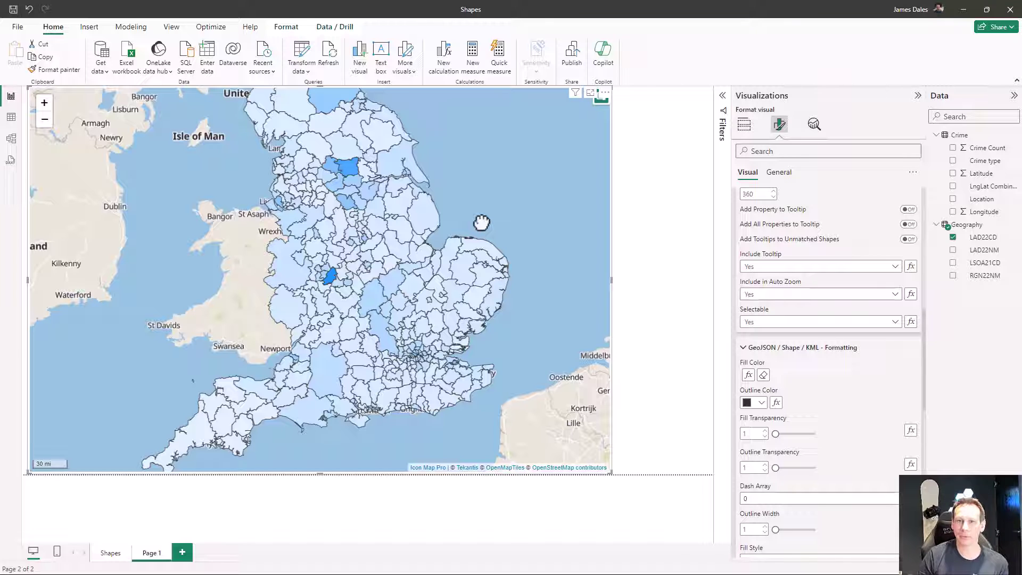
pyautogui.moveTo(520, 170)
pyautogui.mouseDown()
pyautogui.moveTo(519, 237)
pyautogui.moveTo(529, 199)
pyautogui.mouseUp()
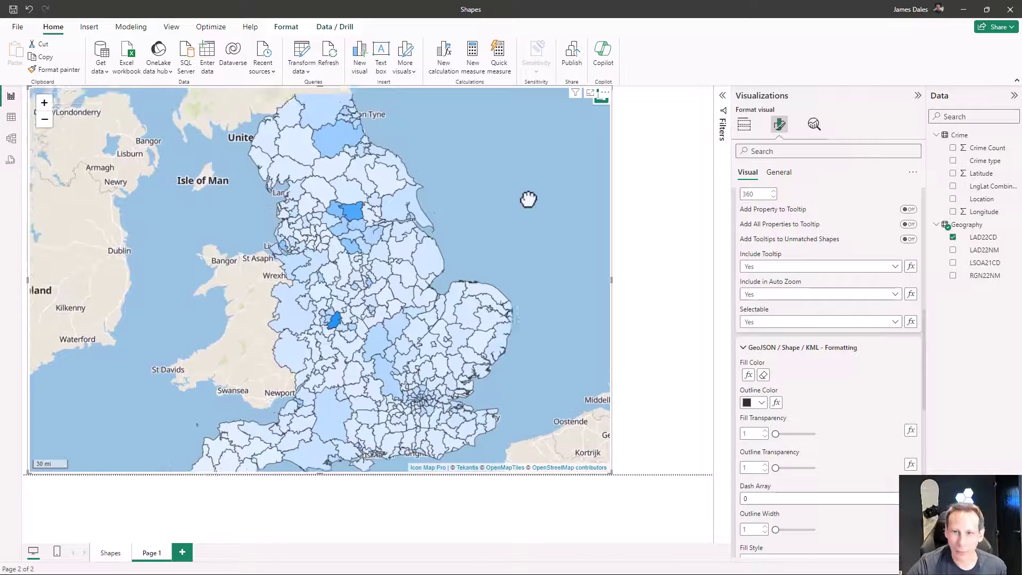
pyautogui.scroll(3, 814, 340)
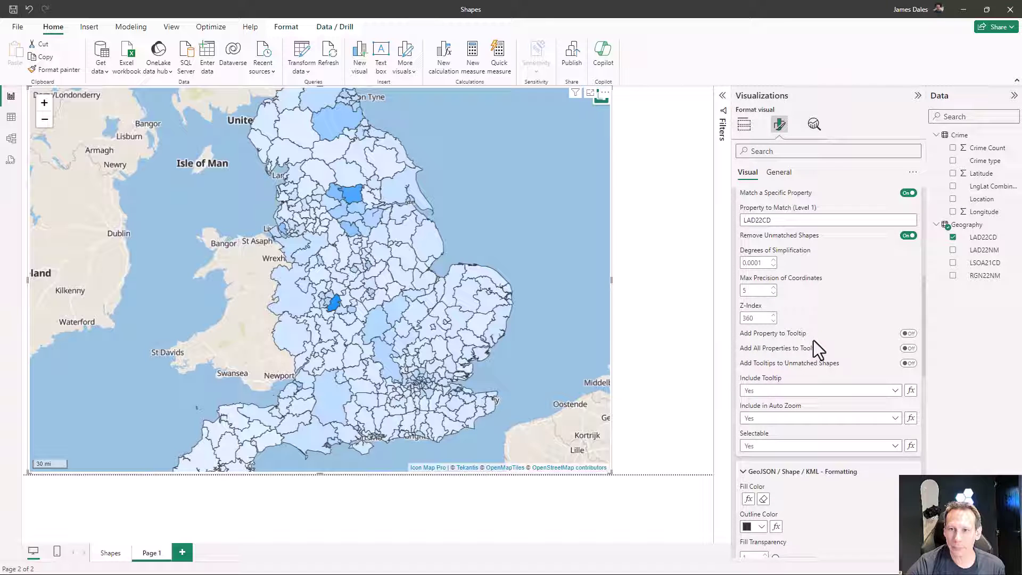
pyautogui.scroll(1, 814, 340)
pyautogui.scroll(2, 839, 273)
pyautogui.scroll(1, 837, 297)
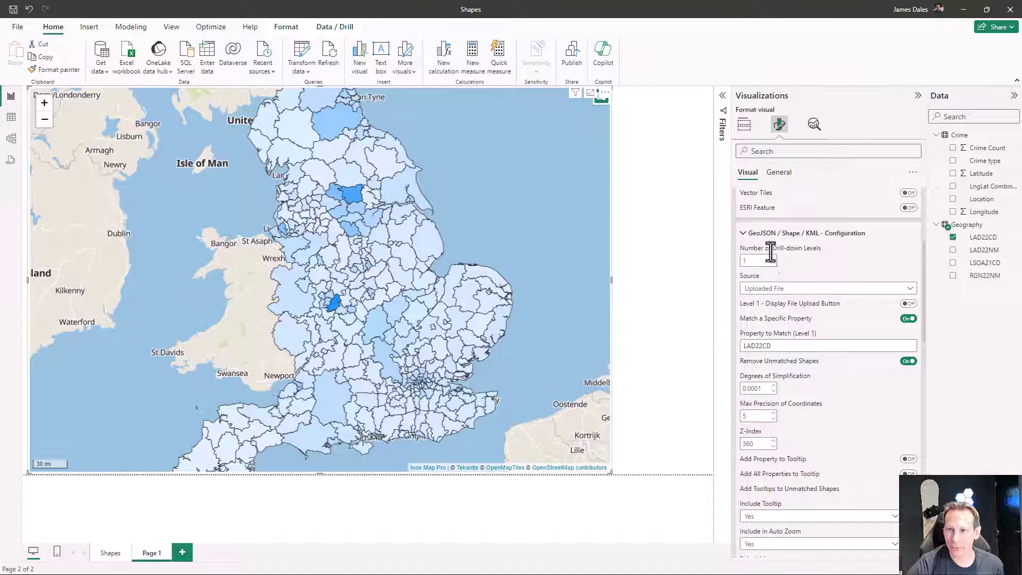
# Add a second drill-down level and upload the Lower Layer Super Output Areas boundary file.
pyautogui.click(773, 259)
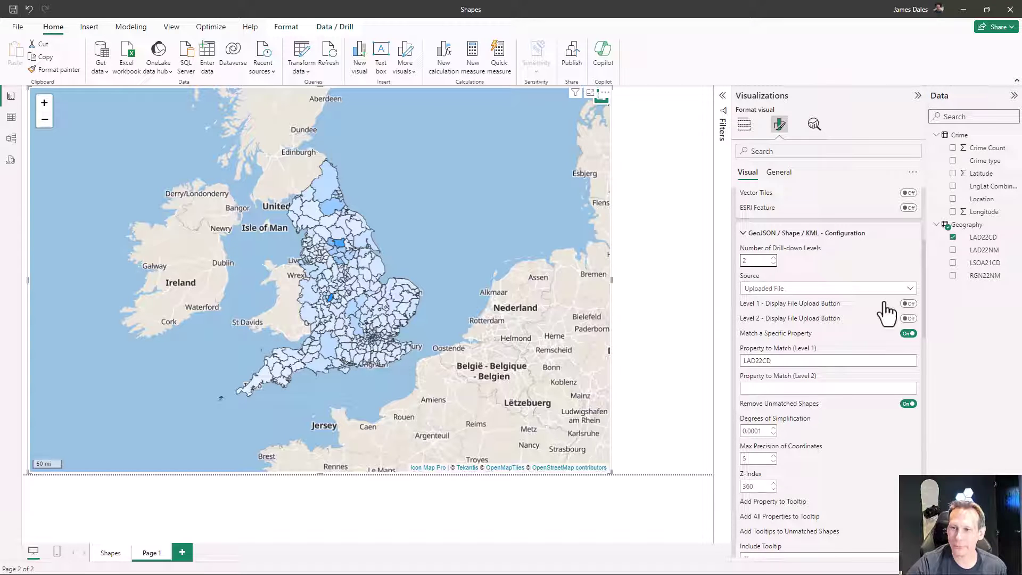
pyautogui.click(909, 320)
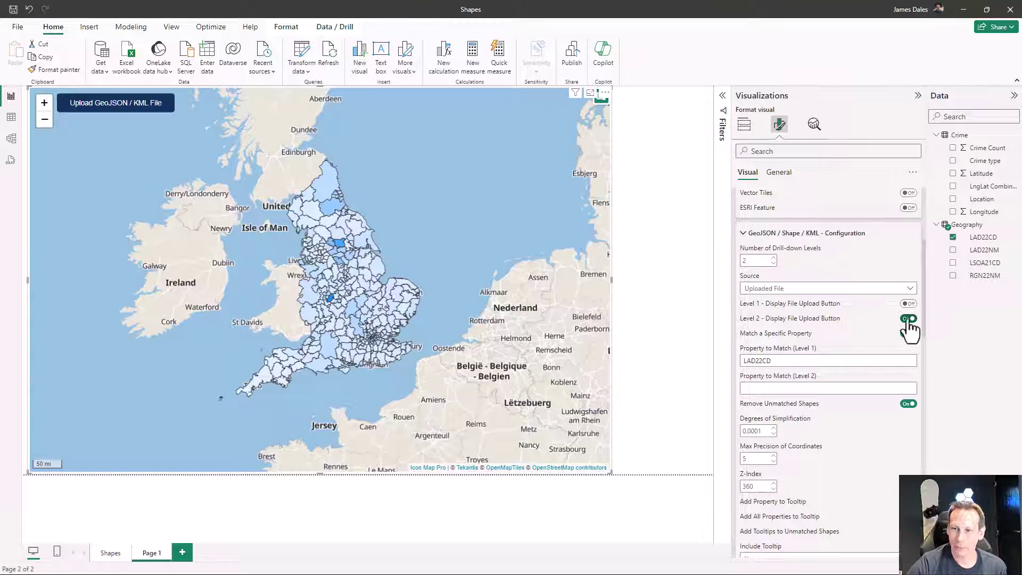
pyautogui.click(125, 114)
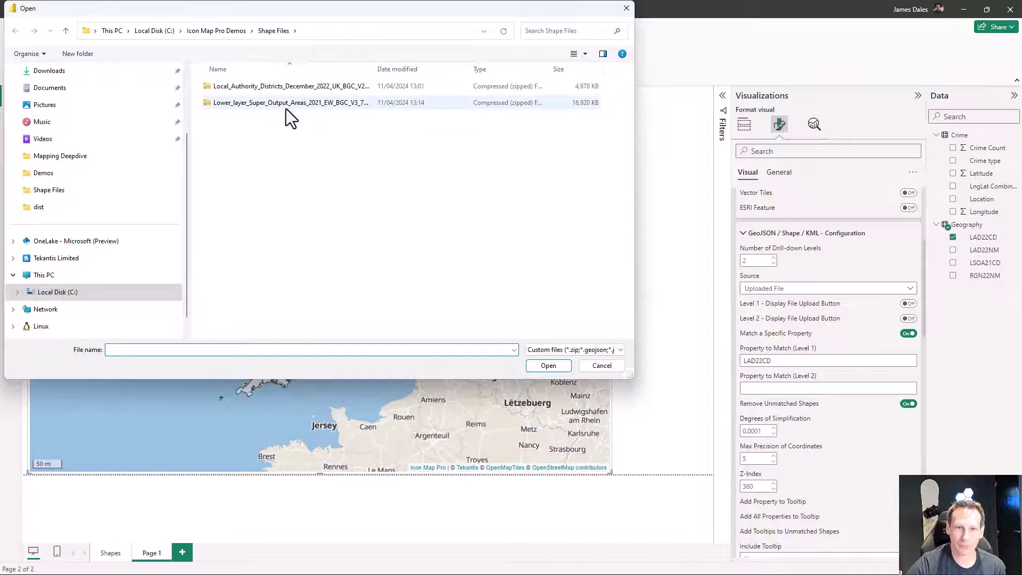
pyautogui.doubleClick(285, 110)
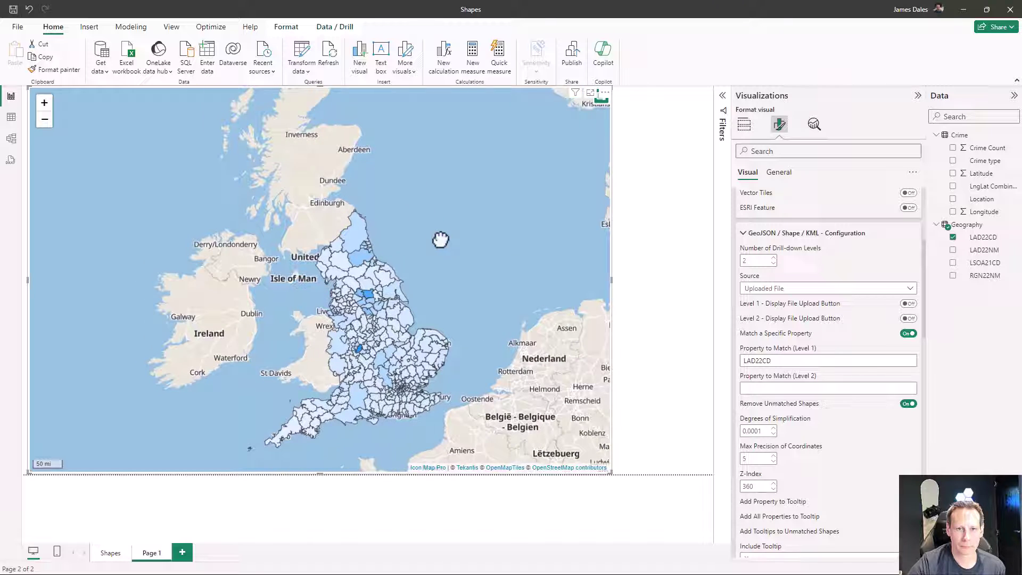
# Add LSOA21CD as the second level in the ID and GeoJSON field wells.
pyautogui.moveTo(411, 188); pyautogui.dragTo(429, 210)
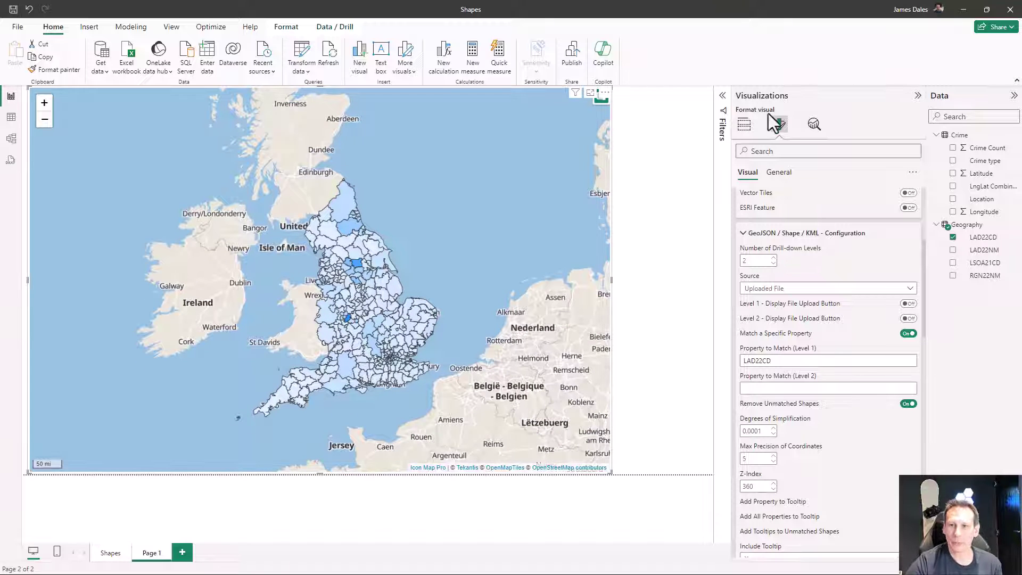
pyautogui.click(744, 124)
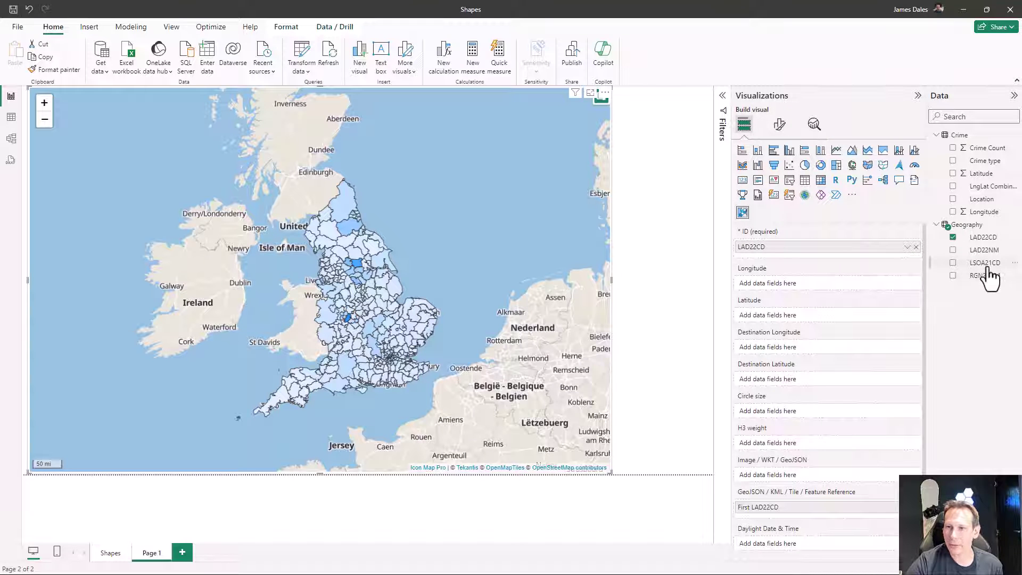
pyautogui.moveTo(985, 263); pyautogui.dragTo(785, 255)
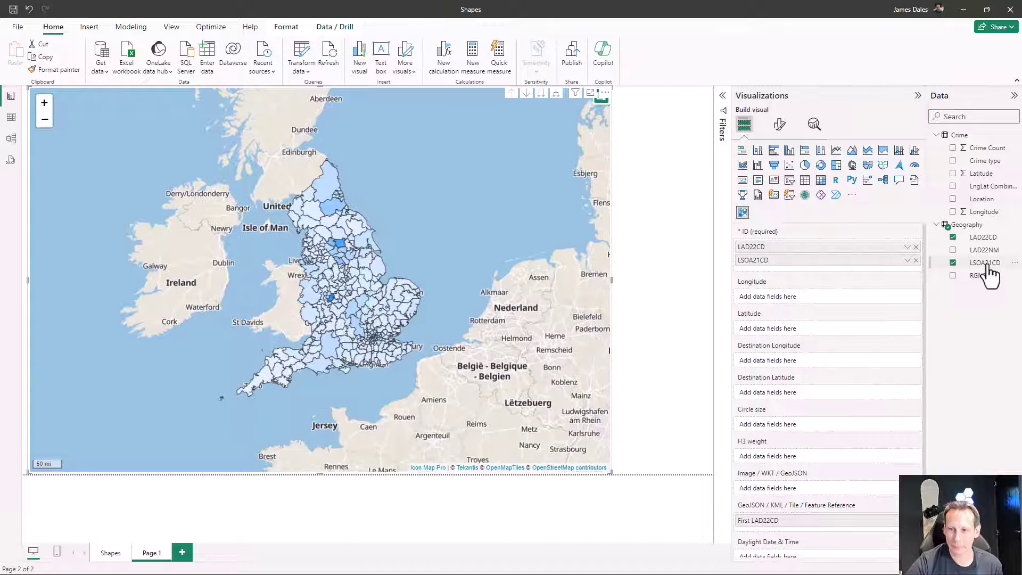
pyautogui.moveTo(984, 263); pyautogui.dragTo(819, 525)
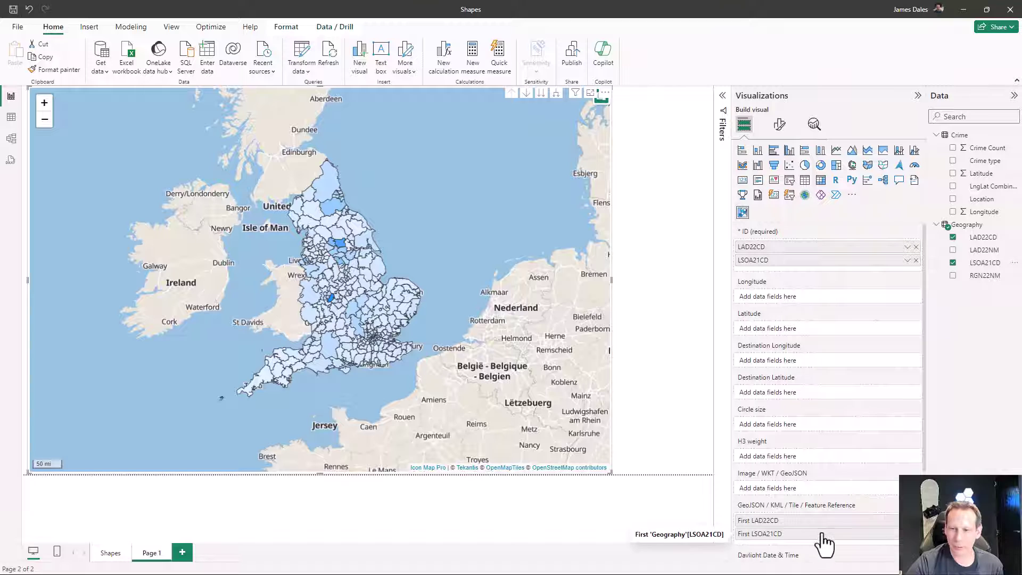
# Set the level 2 property to match in GeoJSON Configuration to LSOA21CD.
pyautogui.click(781, 125)
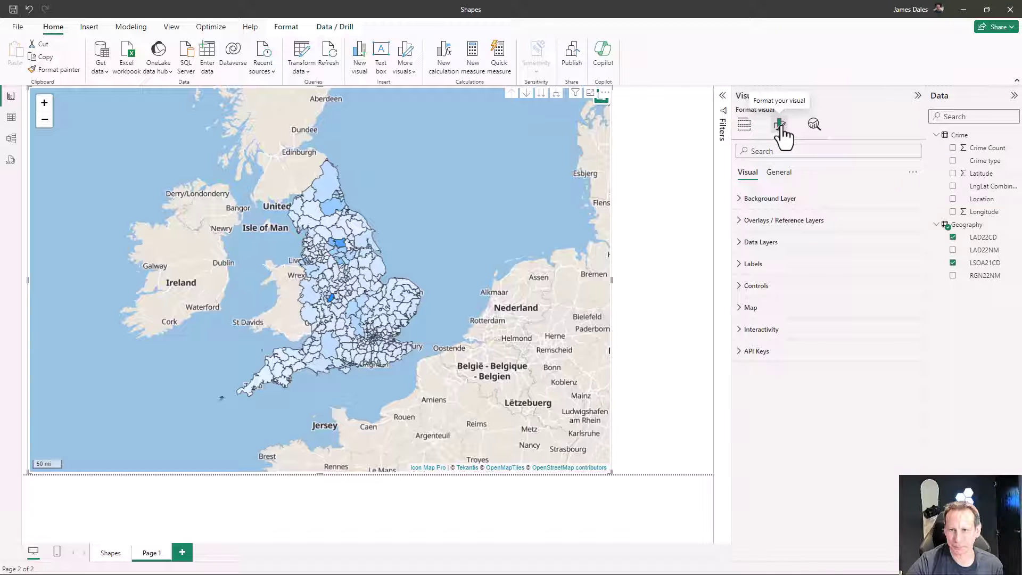
pyautogui.click(794, 222)
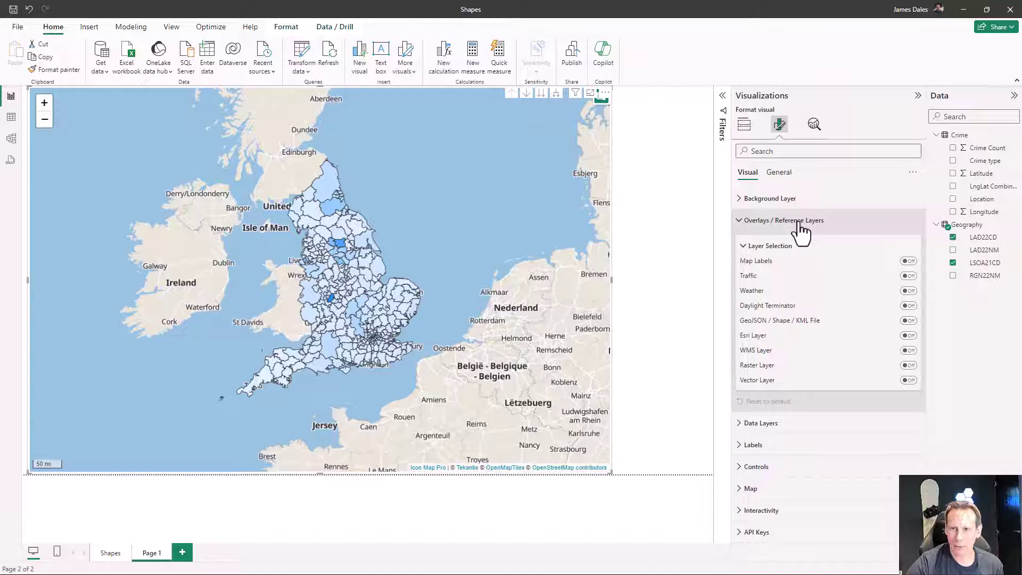
pyautogui.click(799, 224)
pyautogui.click(777, 244)
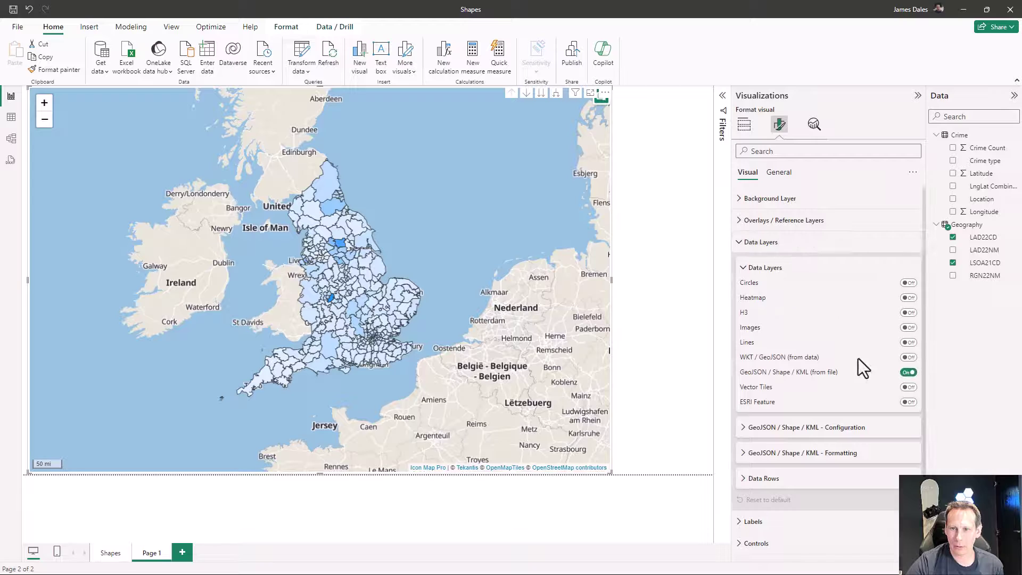
pyautogui.click(847, 429)
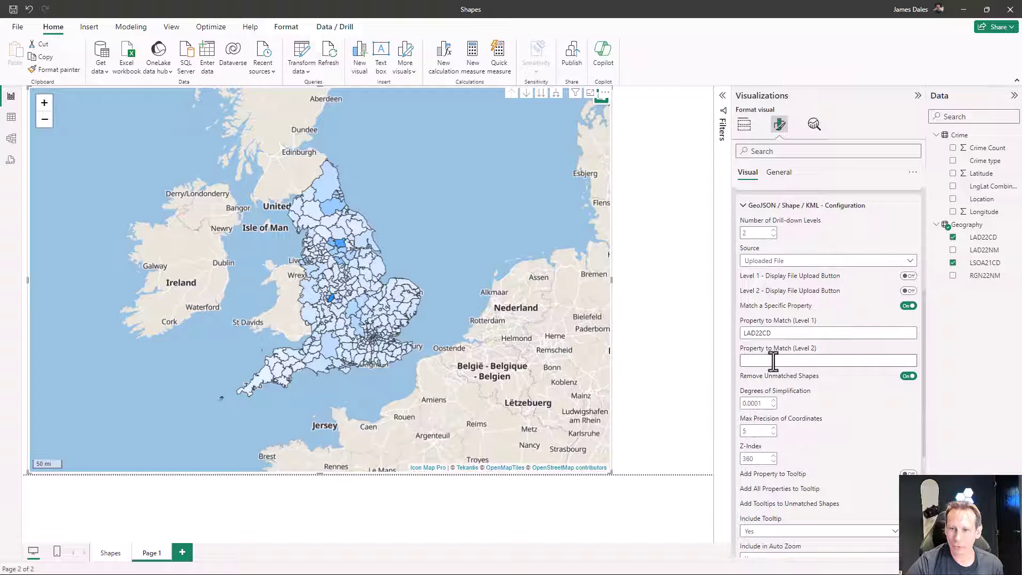
pyautogui.click(773, 362)
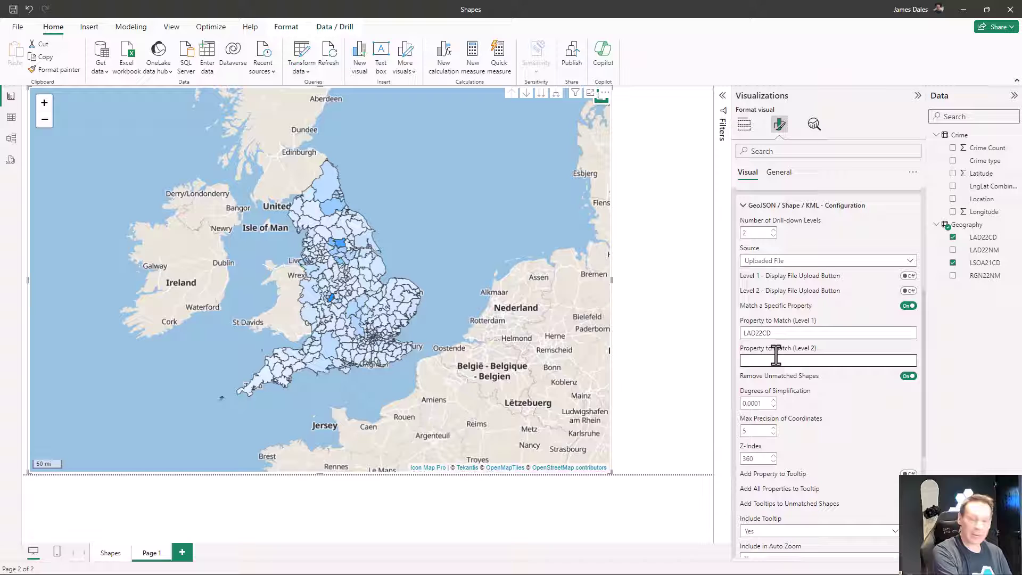
pyautogui.write('LS')
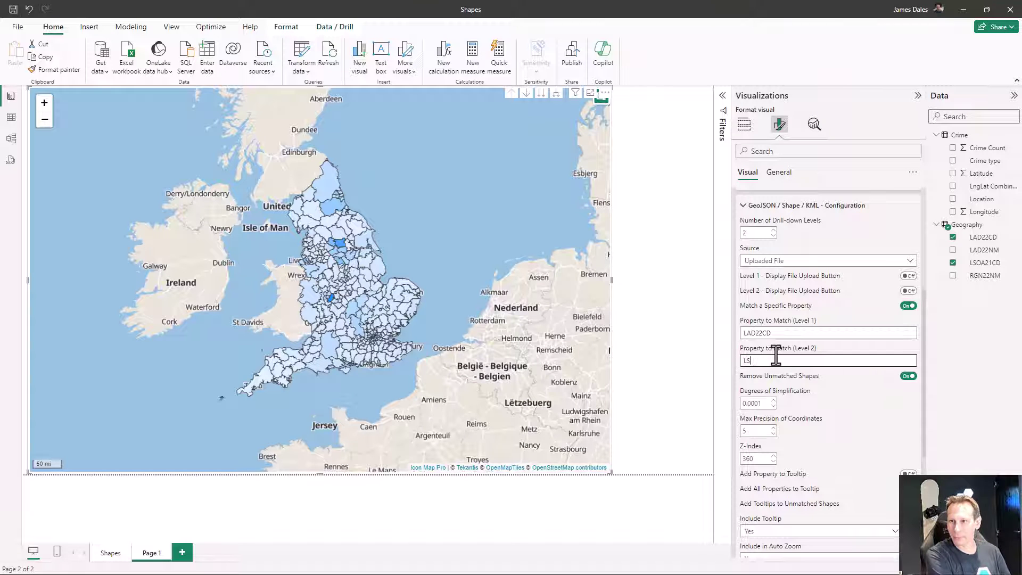
pyautogui.write('OA21CD')
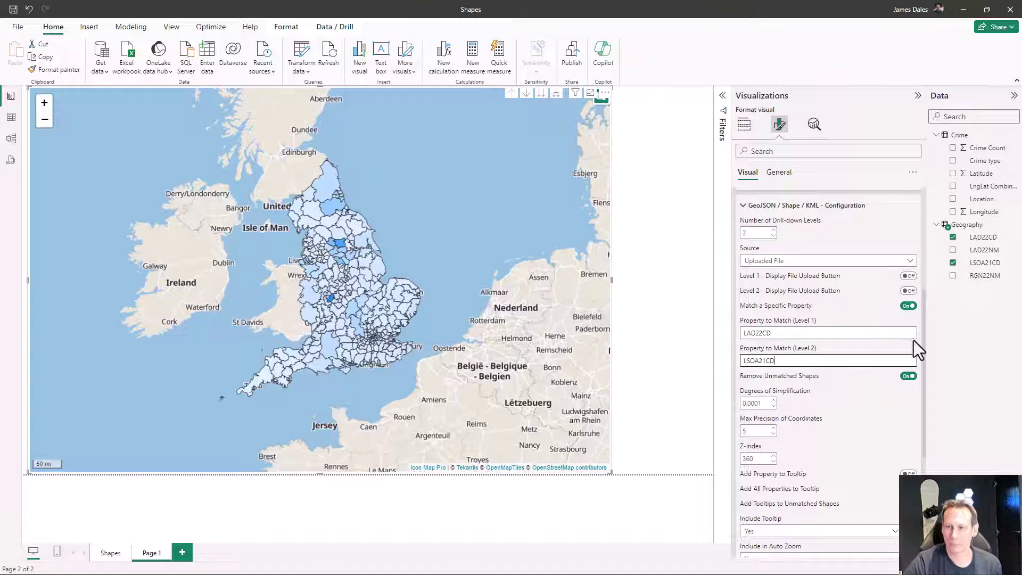
pyautogui.scroll(1, 911, 359)
pyautogui.click(882, 377)
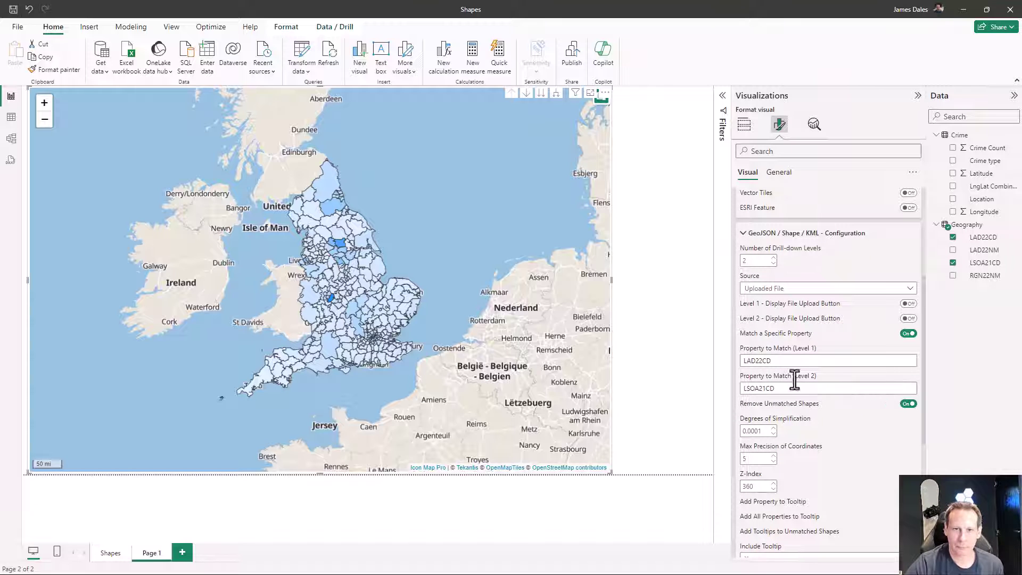
# Enable drill-down, drill into one district's LSOAs, then drill back up.
pyautogui.click(527, 93)
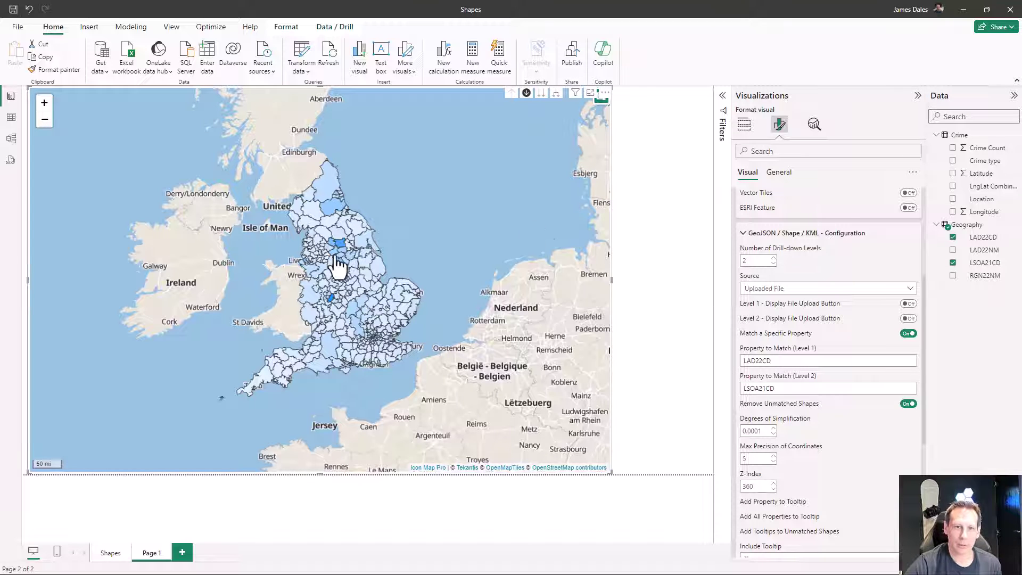
pyautogui.moveTo(335, 240)
pyautogui.click(330, 218)
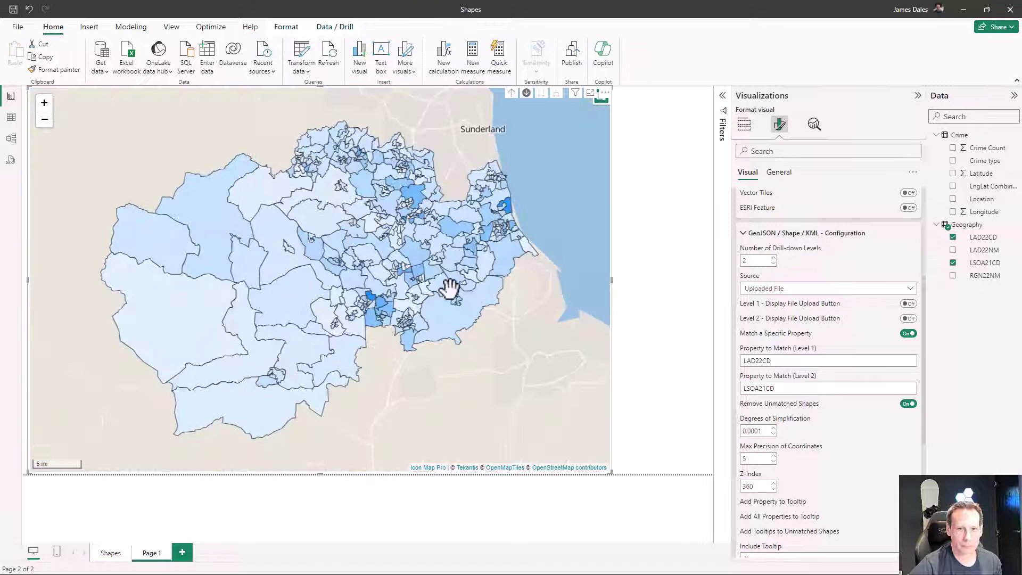
pyautogui.click(512, 94)
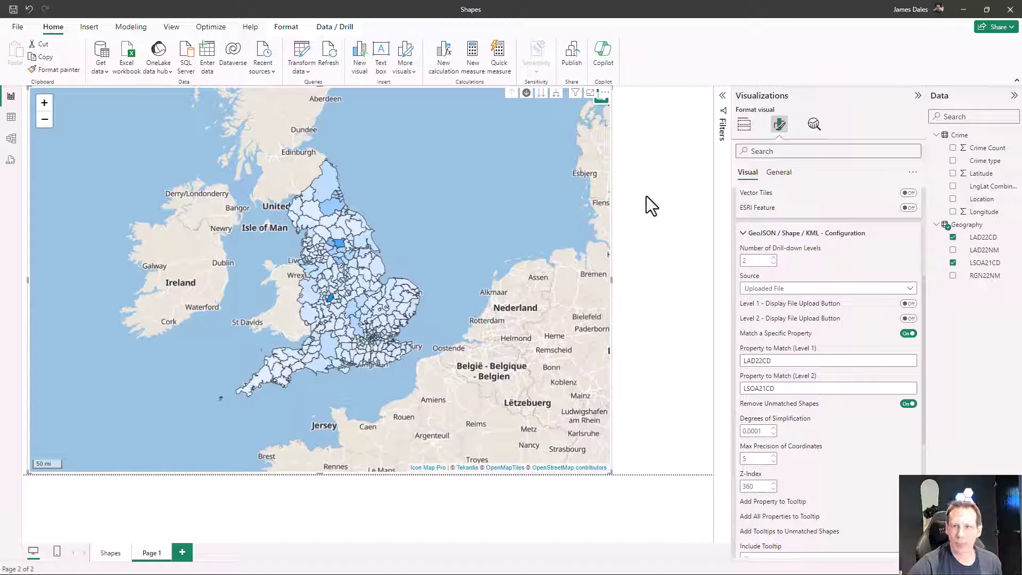
# Add an RGN22NM region slicer beside the map and tick London.
pyautogui.click(648, 196)
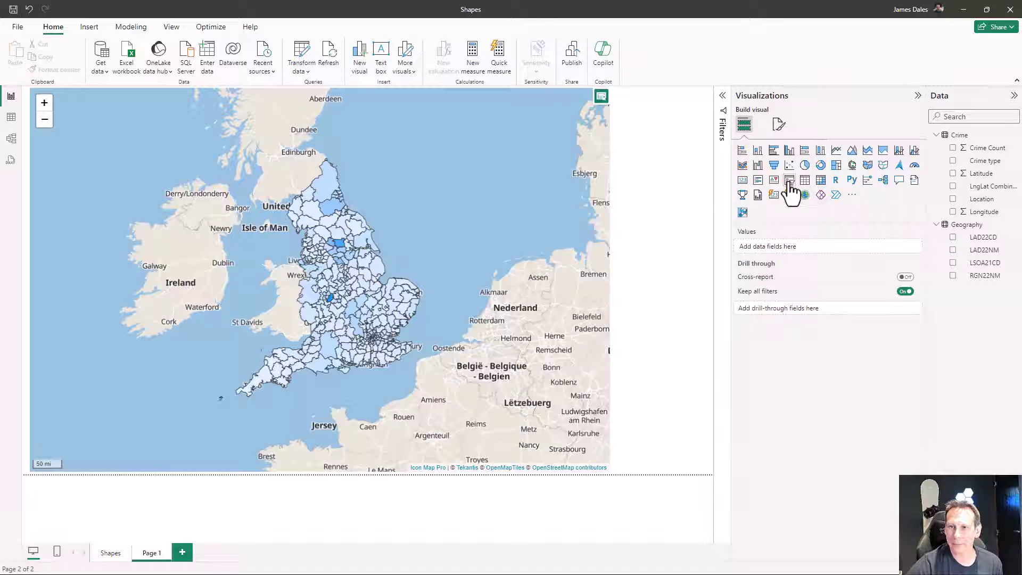
pyautogui.click(791, 181)
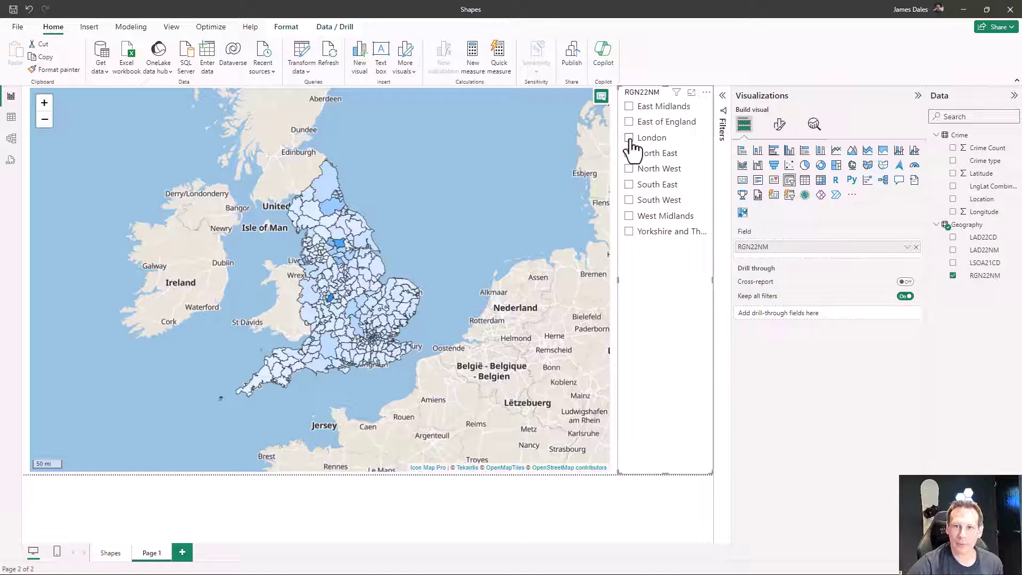
pyautogui.click(630, 137)
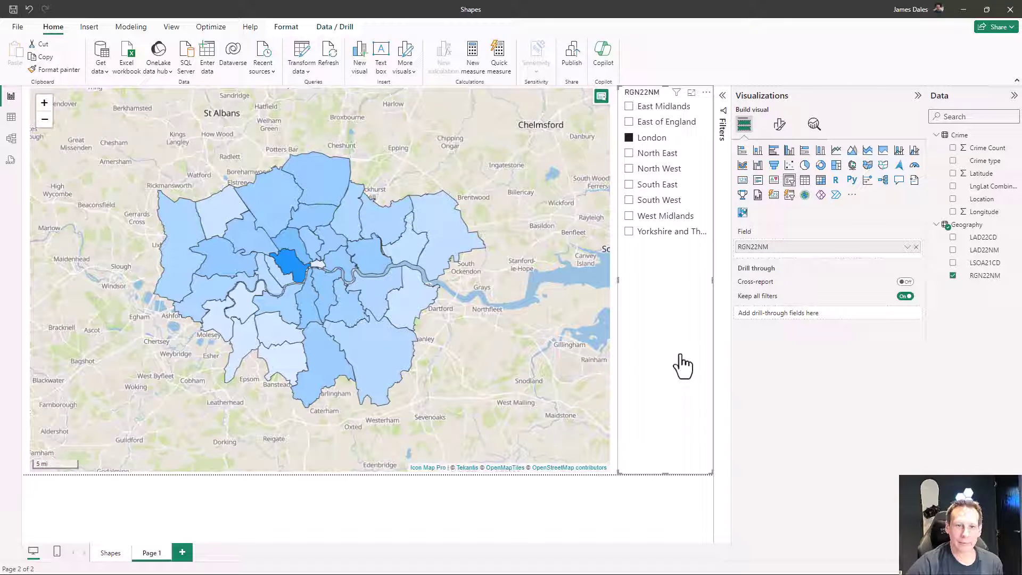
pyautogui.moveTo(435, 186)
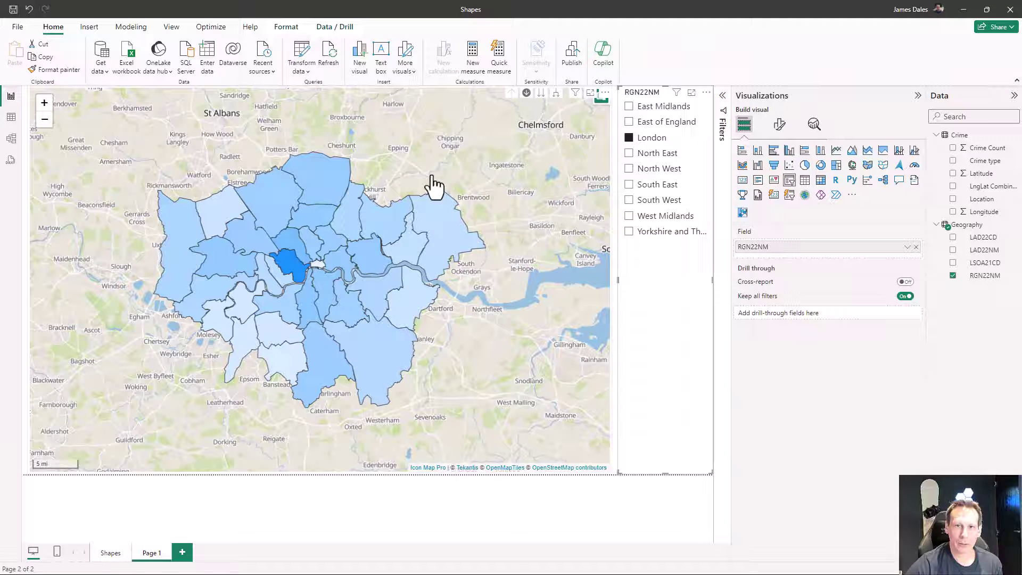
# Expand the London map down to LSOA boundaries and zoom into central London.
pyautogui.click(574, 174)
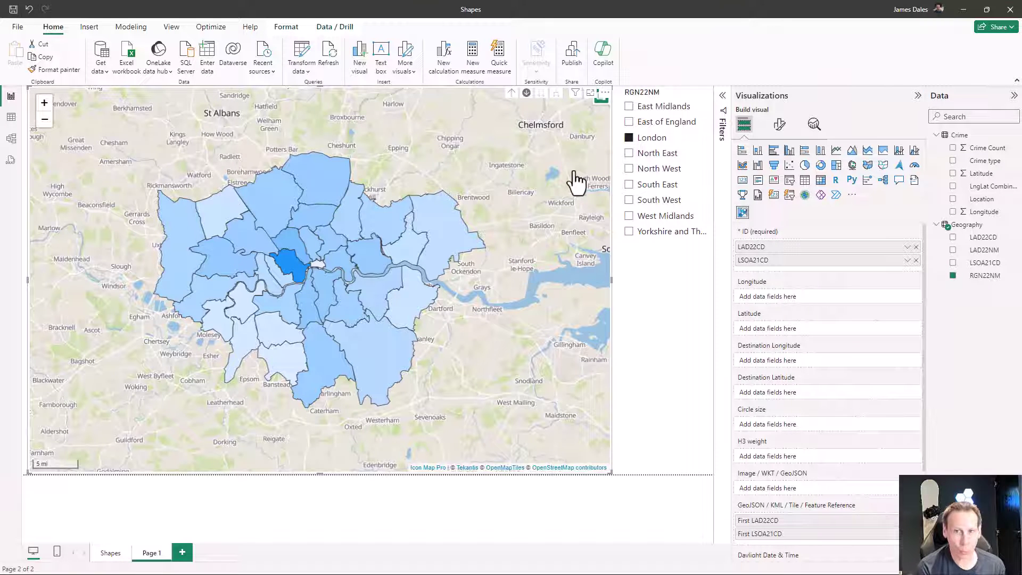
pyautogui.click(472, 204)
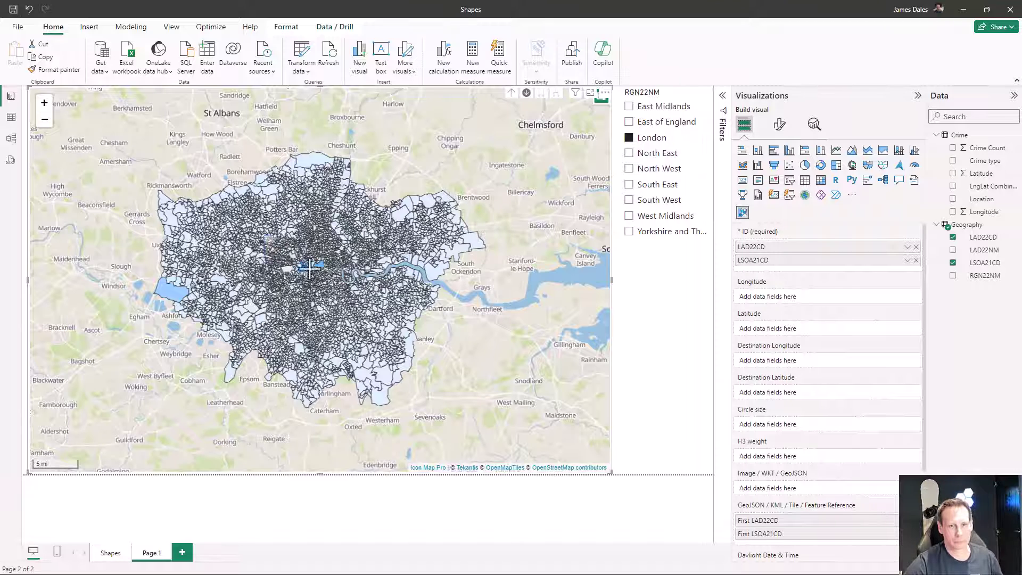
pyautogui.moveTo(265, 235); pyautogui.dragTo(358, 302)
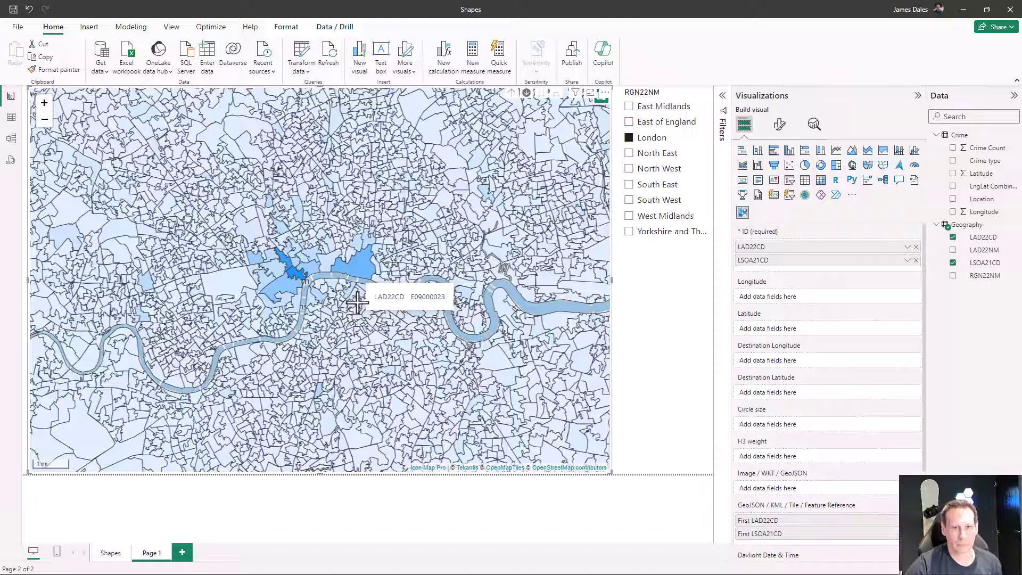